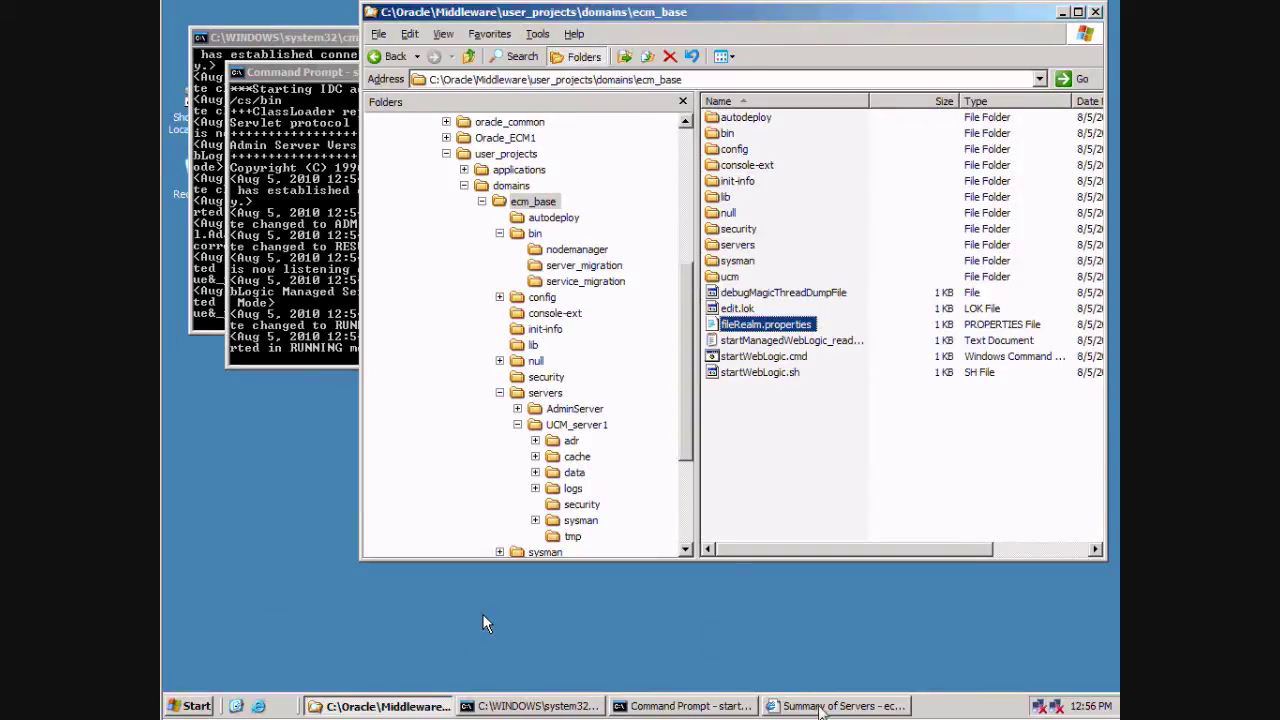
left_click(822, 706)
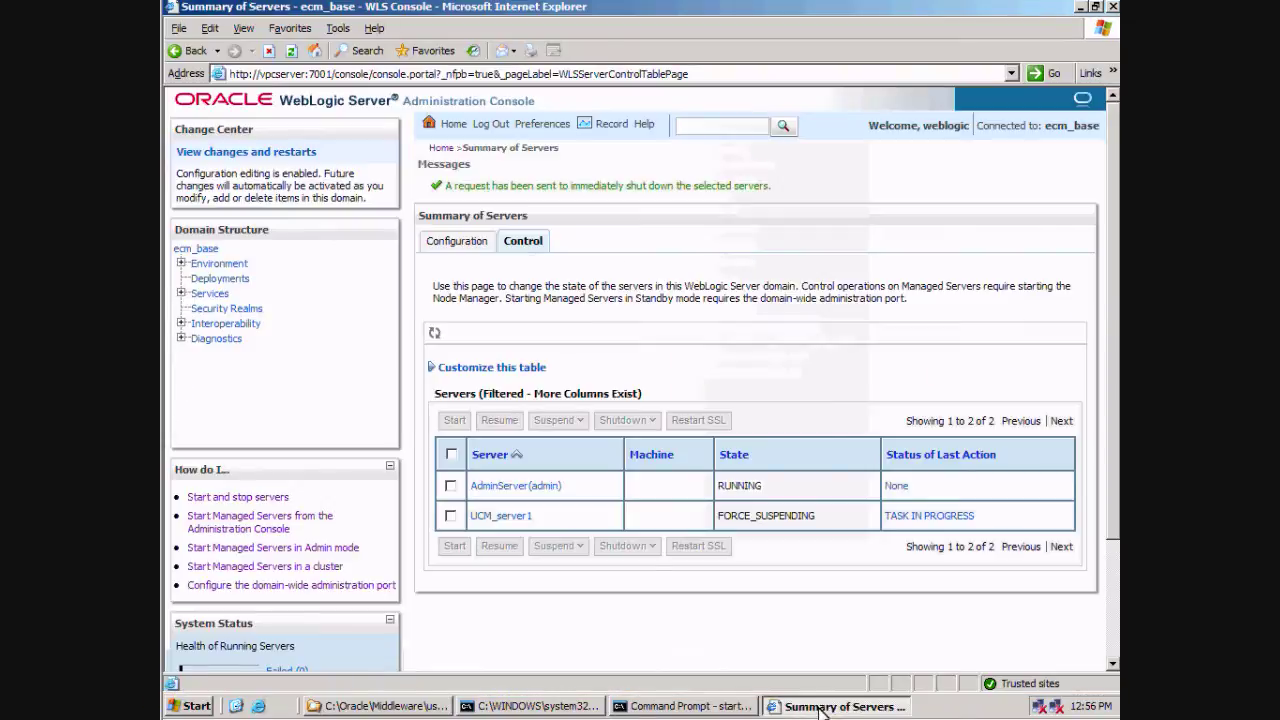
left_click(258, 706)
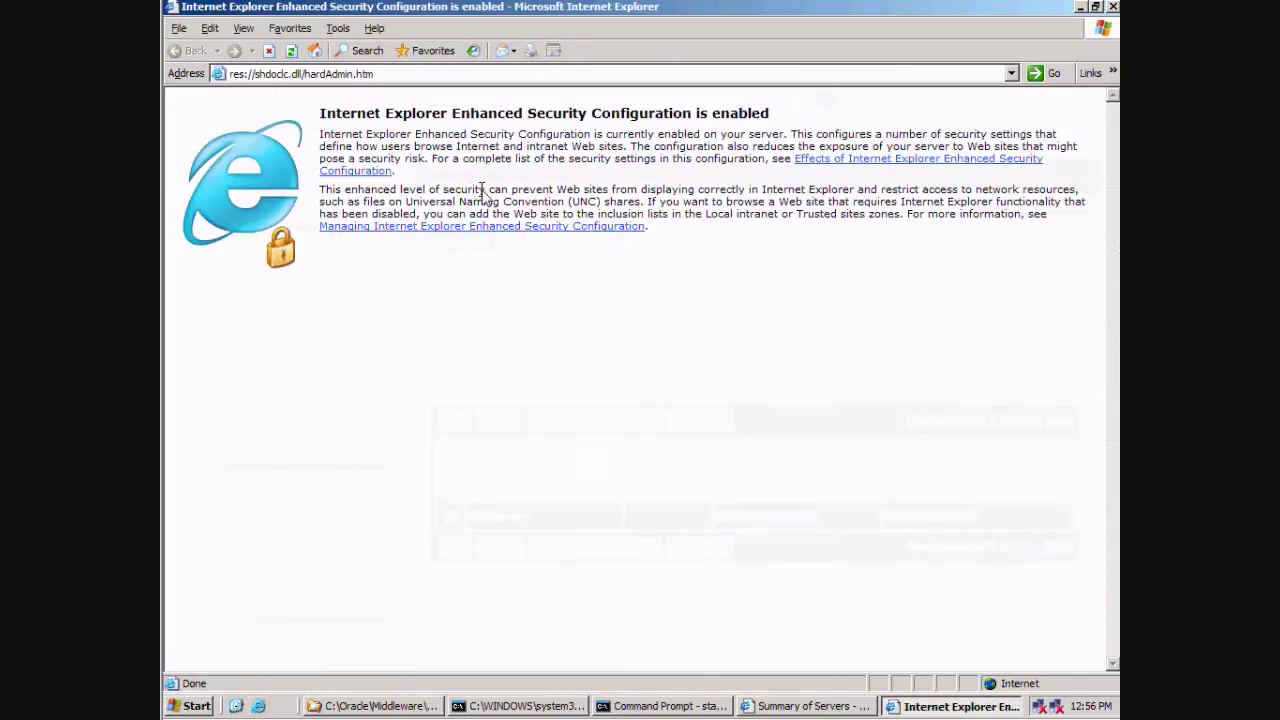
left_click(422, 74)
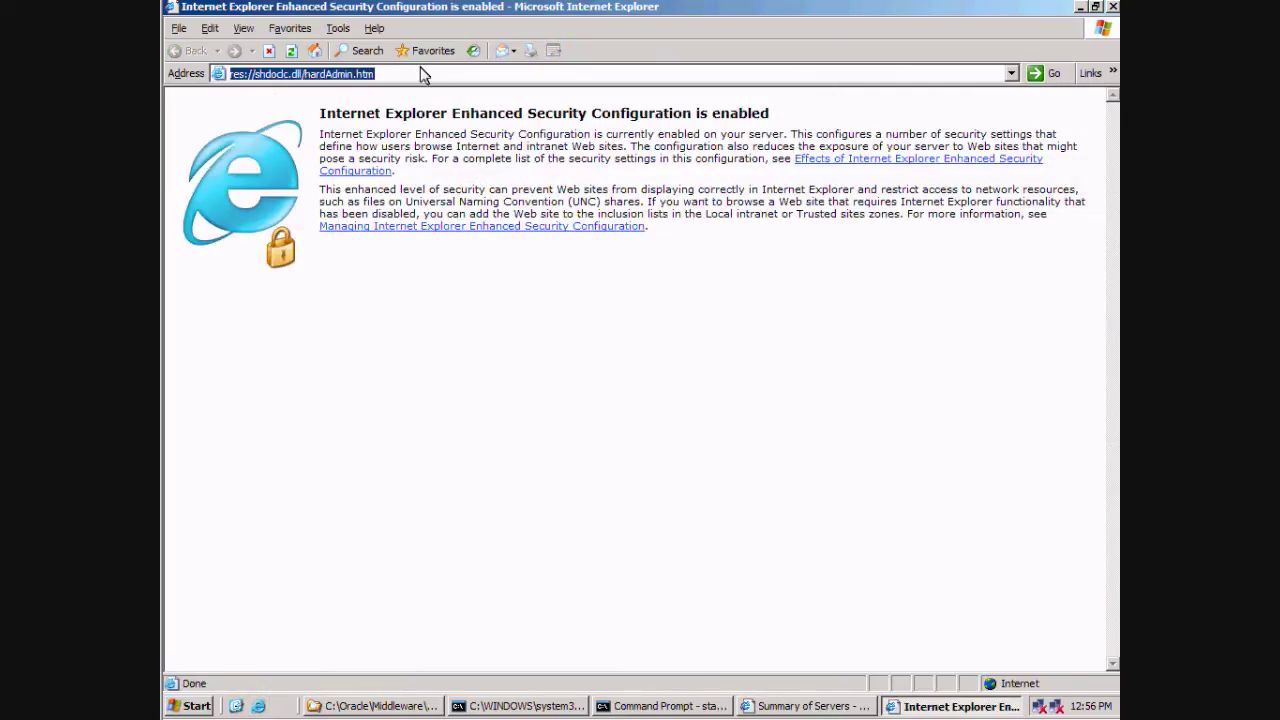
type("http")
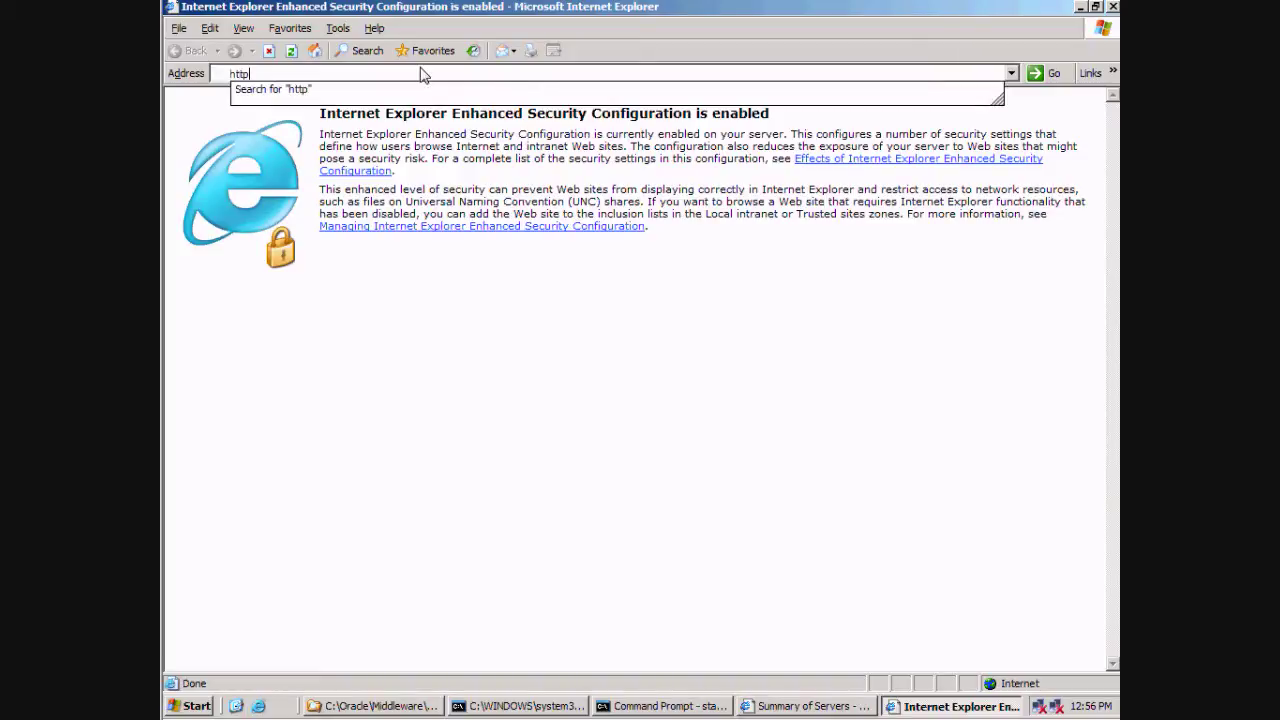
type("://")
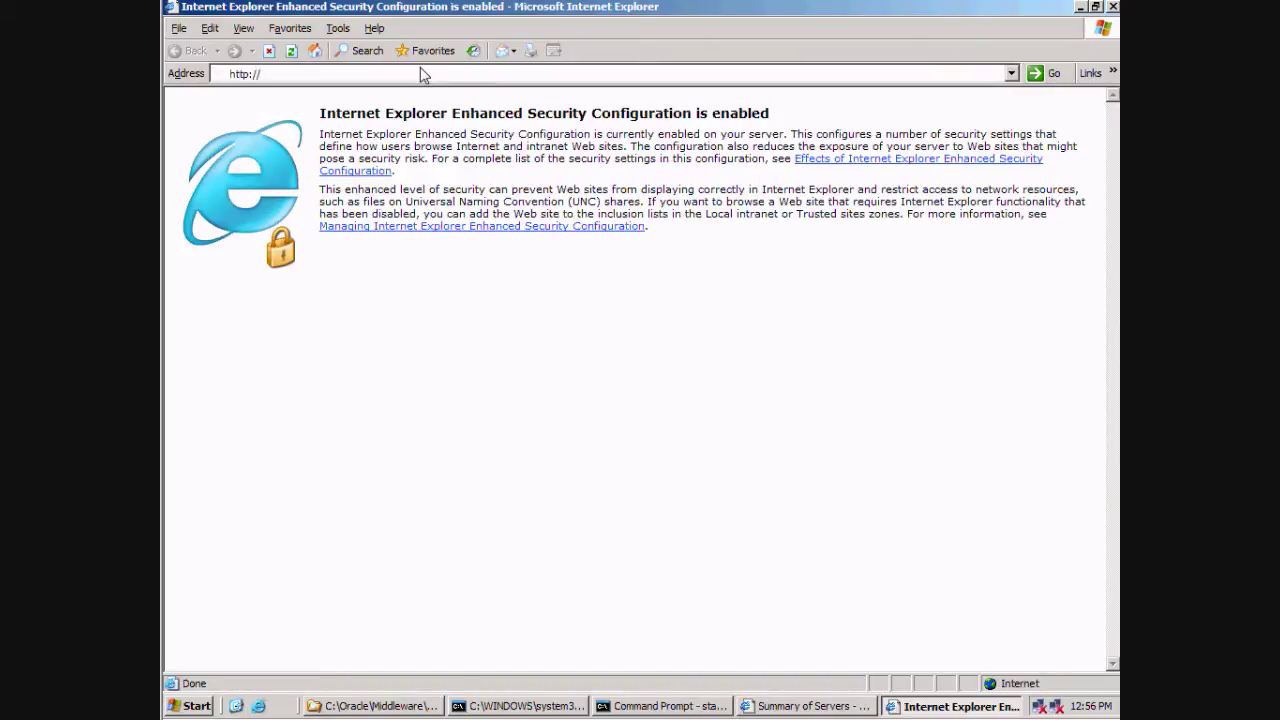
type("vpc")
key("Down")
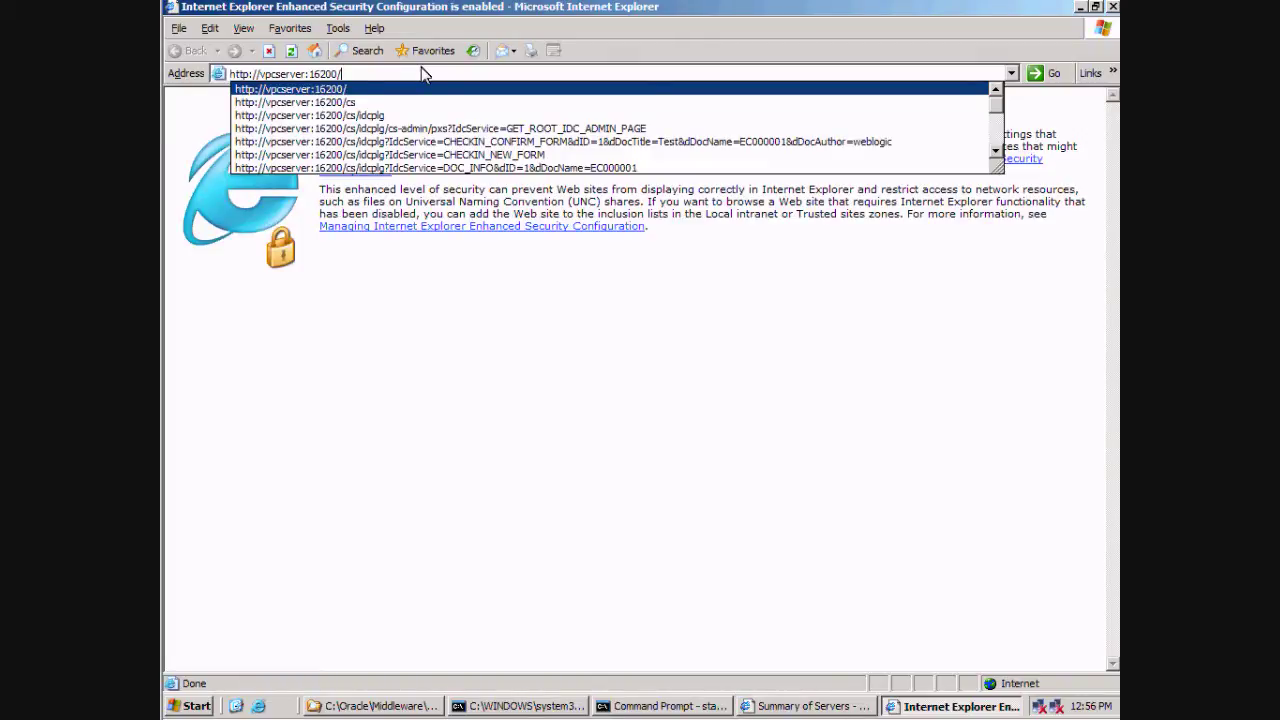
key("Return")
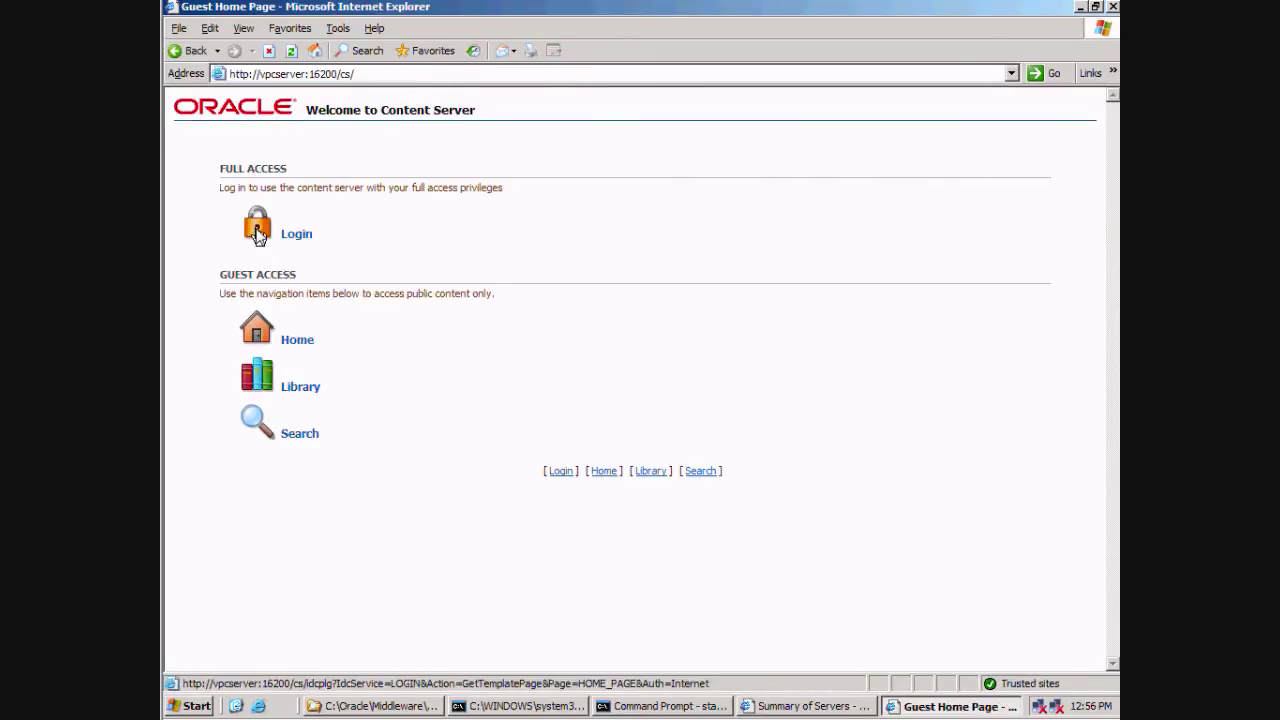
Step: Sign in to Content Server with the administrator user name and password
left_click(256, 231)
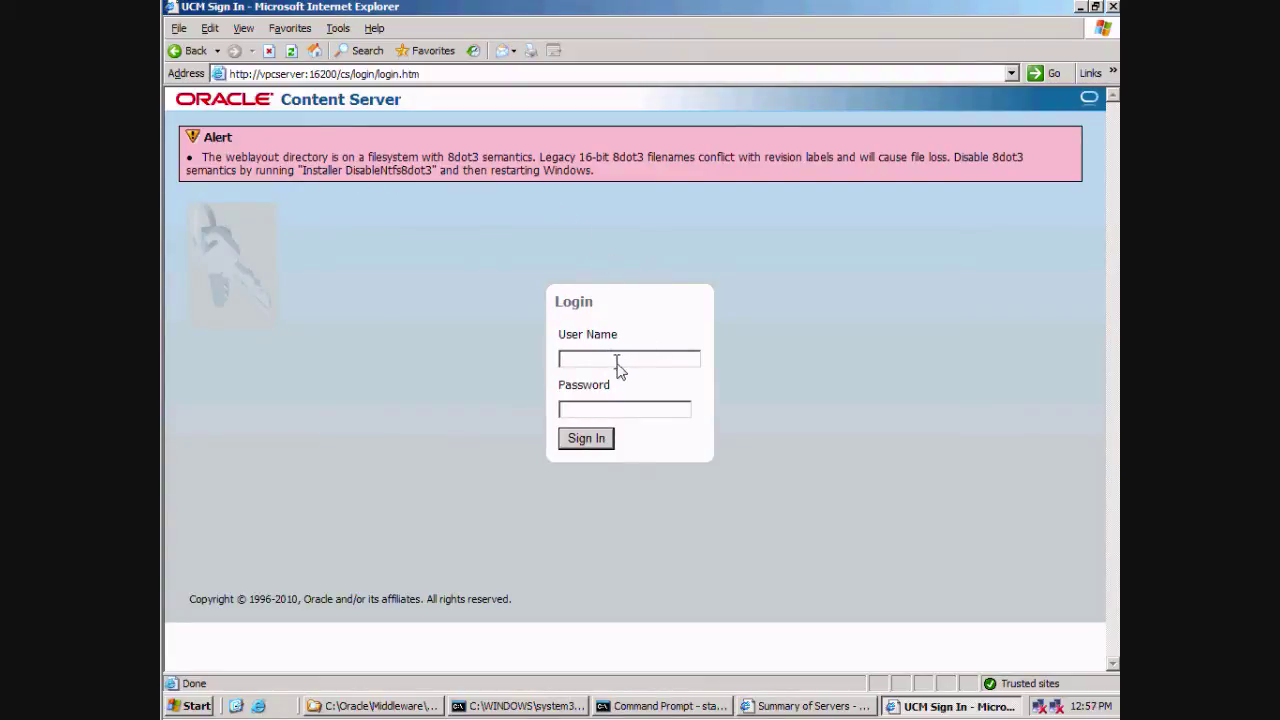
type("weblogic")
left_click(647, 415)
type("welcome1")
left_click(598, 440)
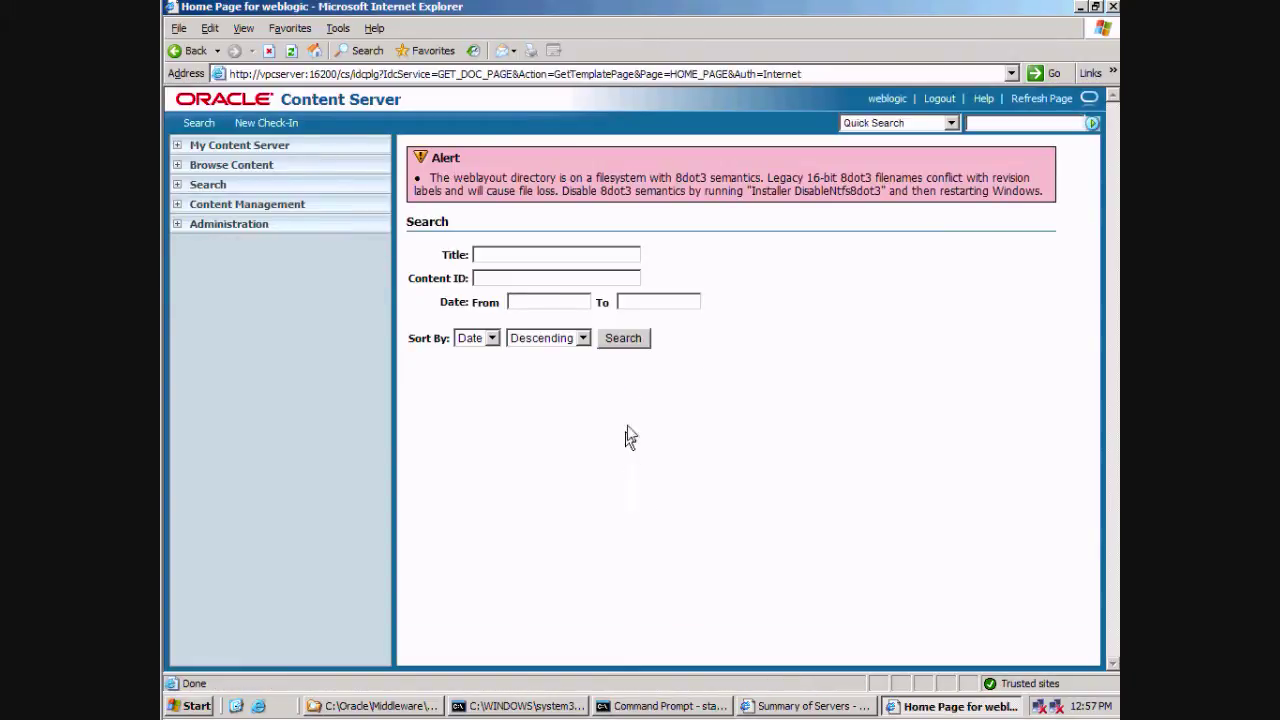
Step: Open the New Check-In form and copy the ecm_base folder path from Windows Explorer
left_click(624, 340)
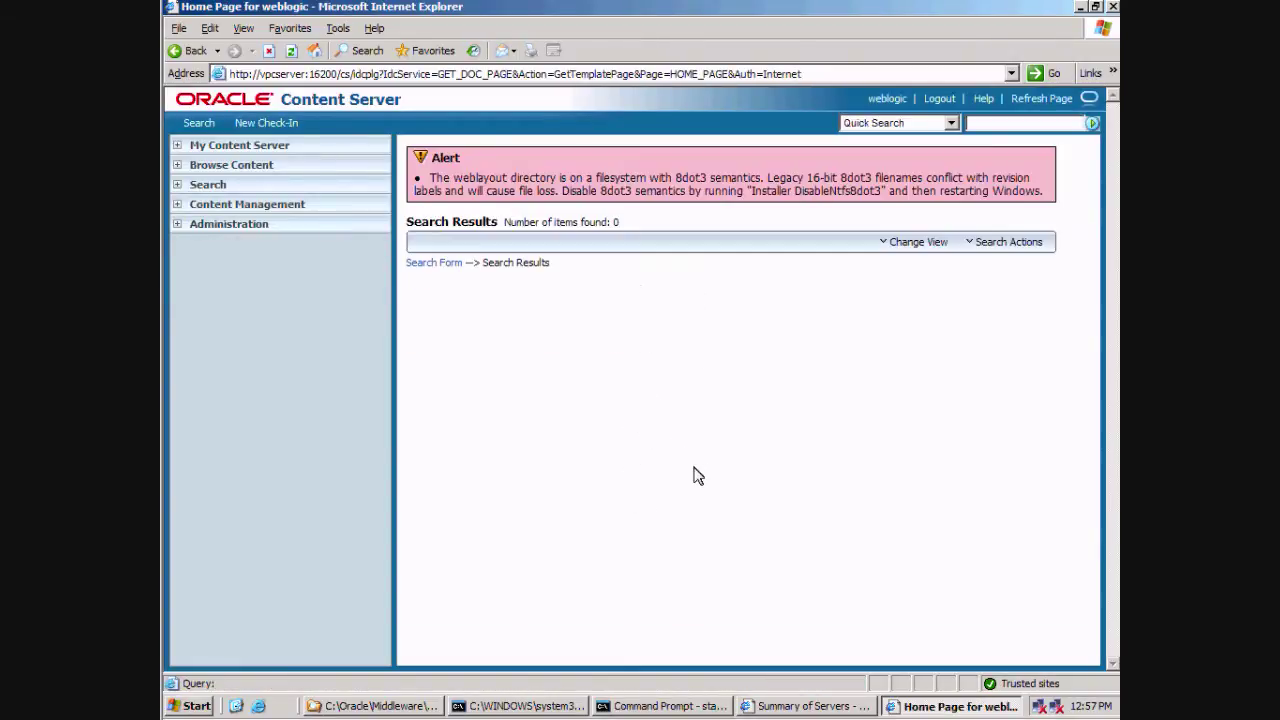
left_click(262, 124)
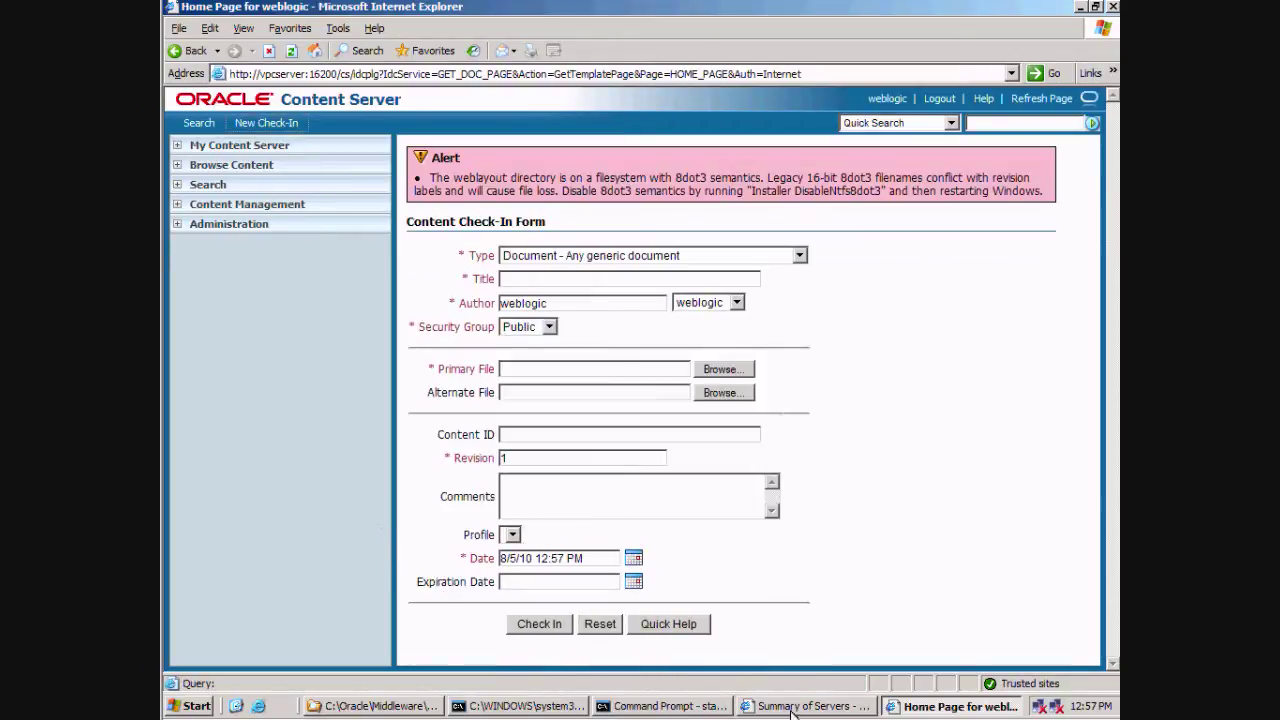
left_click(374, 706)
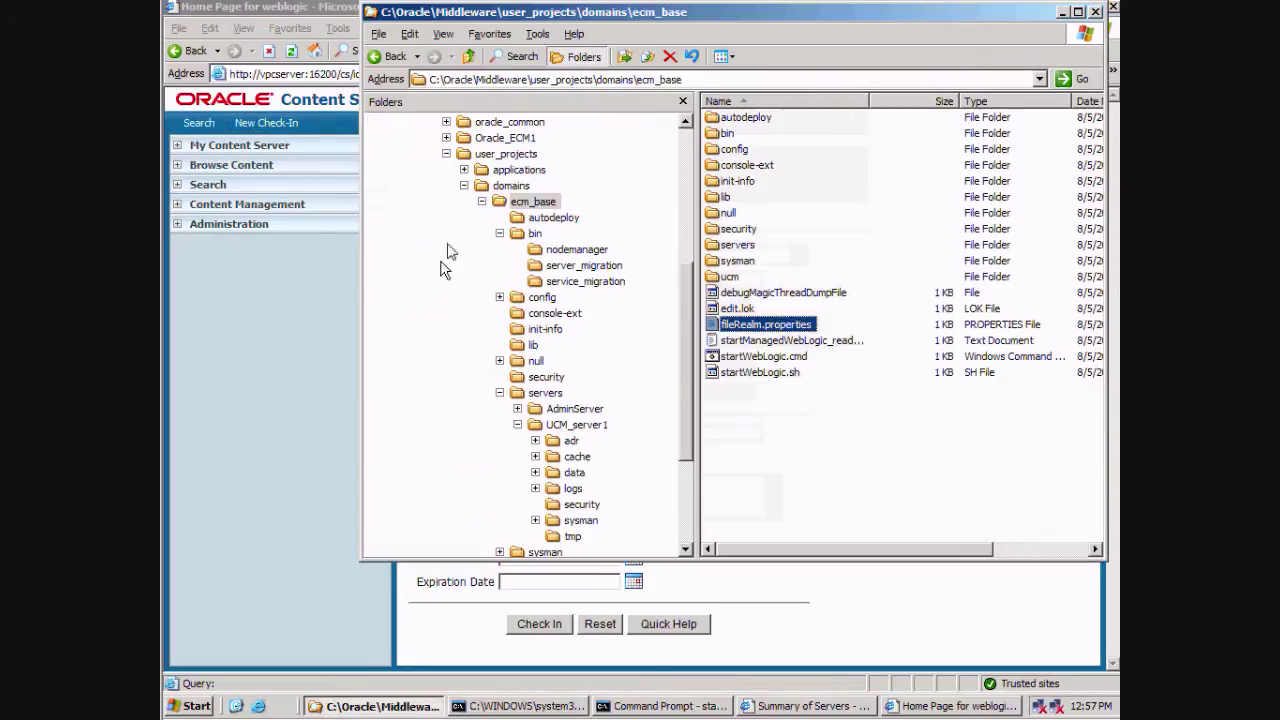
left_click(763, 80)
key("ctrl+c")
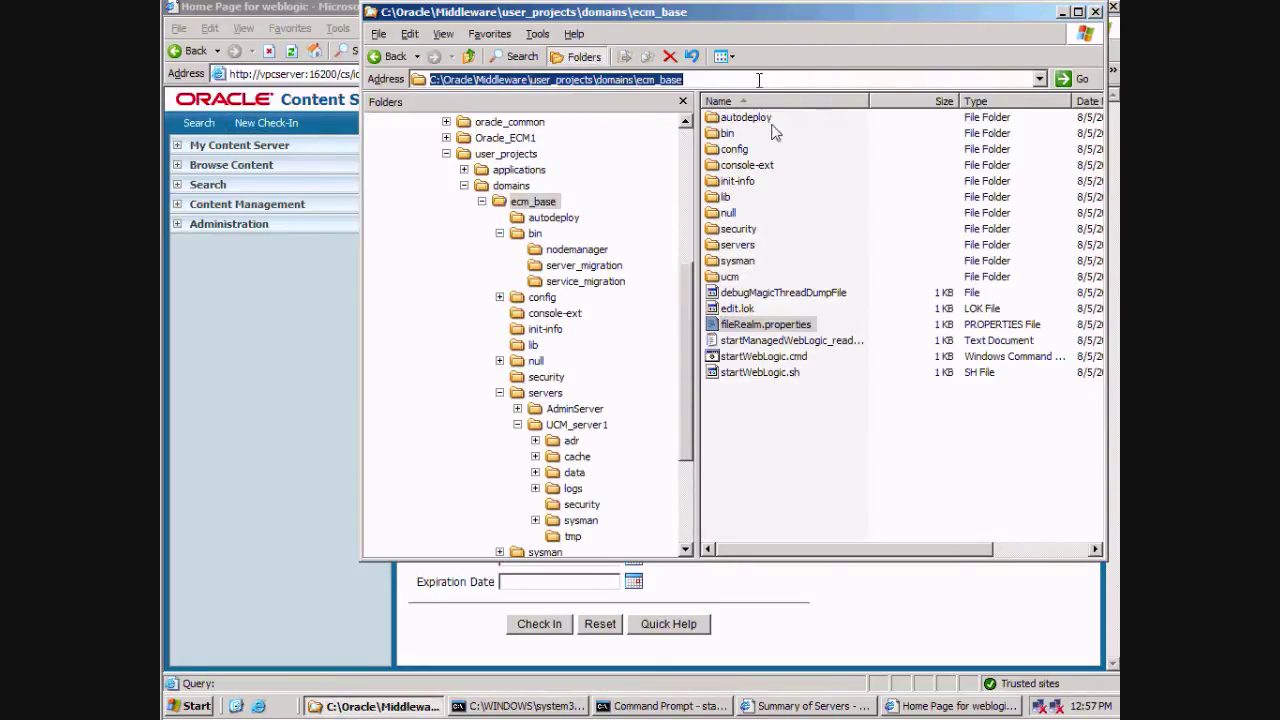
left_click(349, 637)
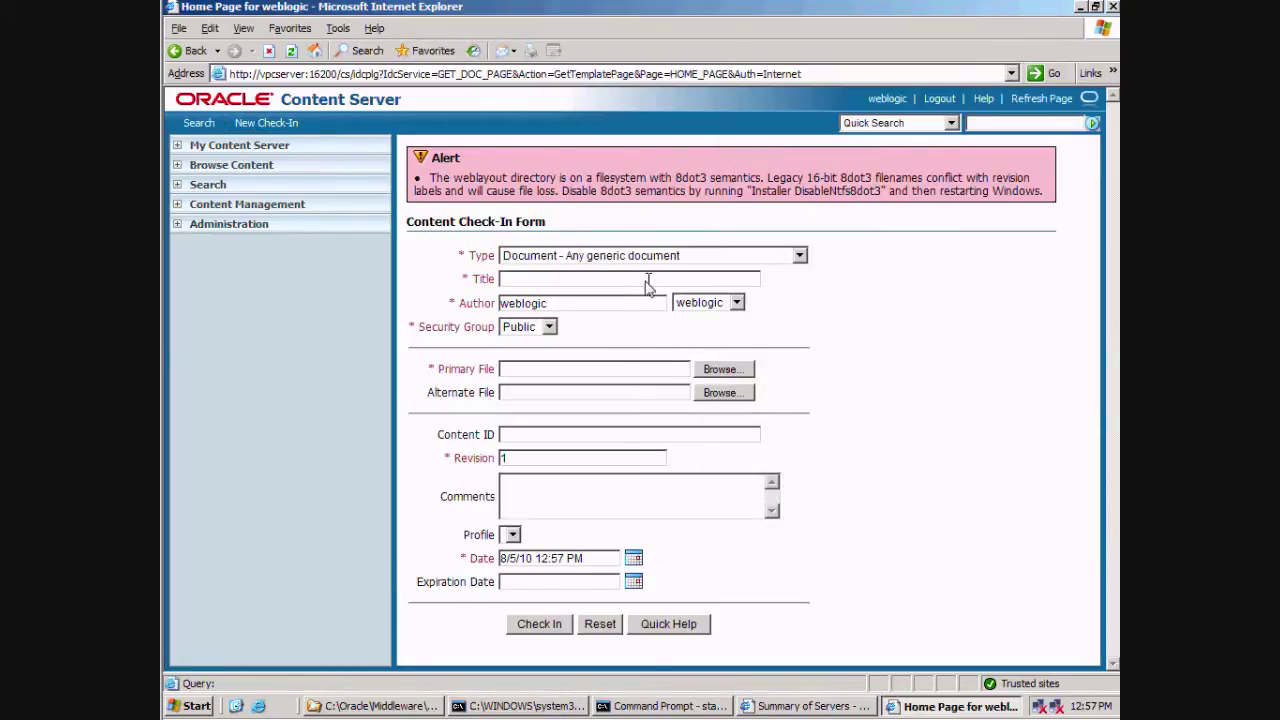
Step: Attach startManagedWebLogic_readme.txt from ecm_base as the primary file and title it 'Readme File'
left_click(640, 372)
left_click(722, 370)
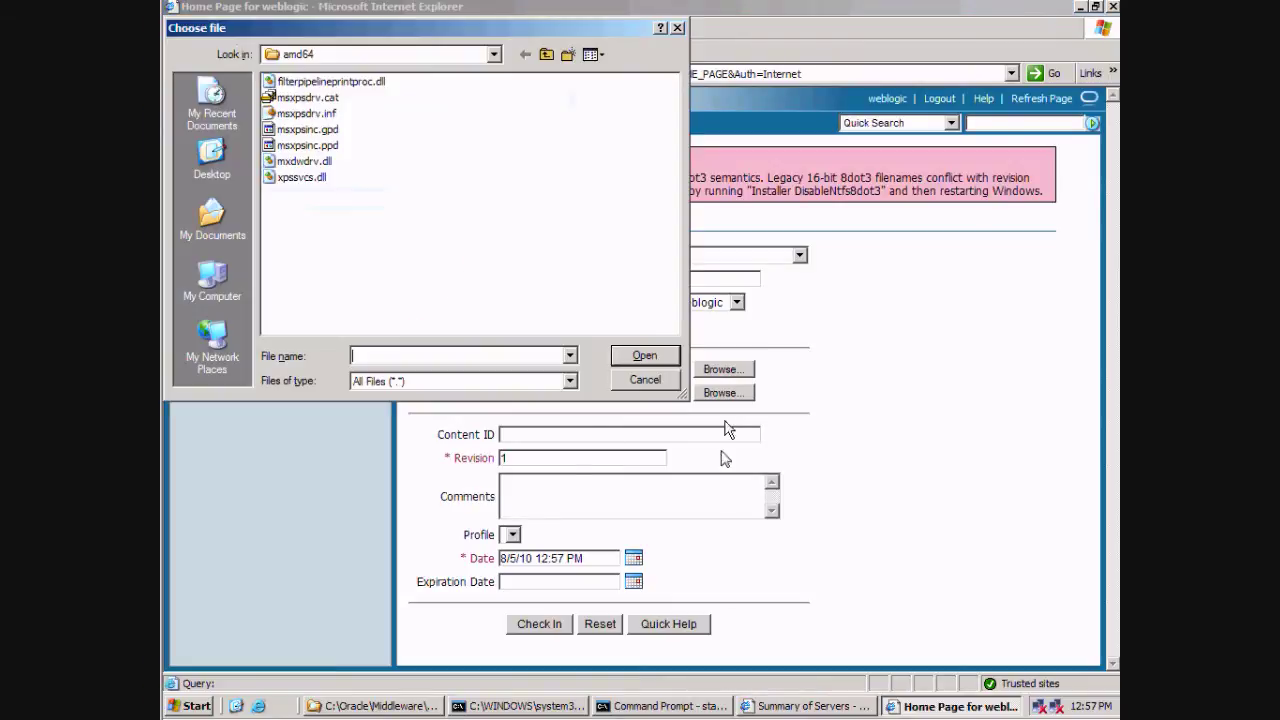
key("ctrl+v")
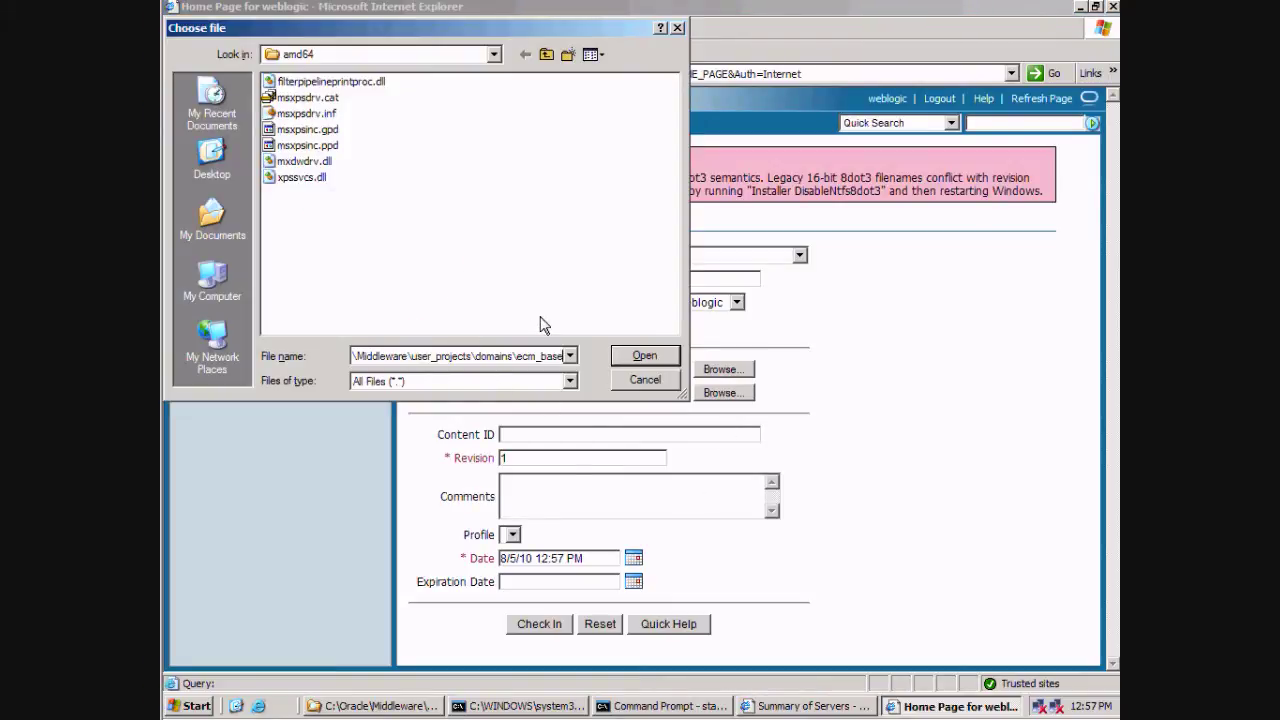
key("Return")
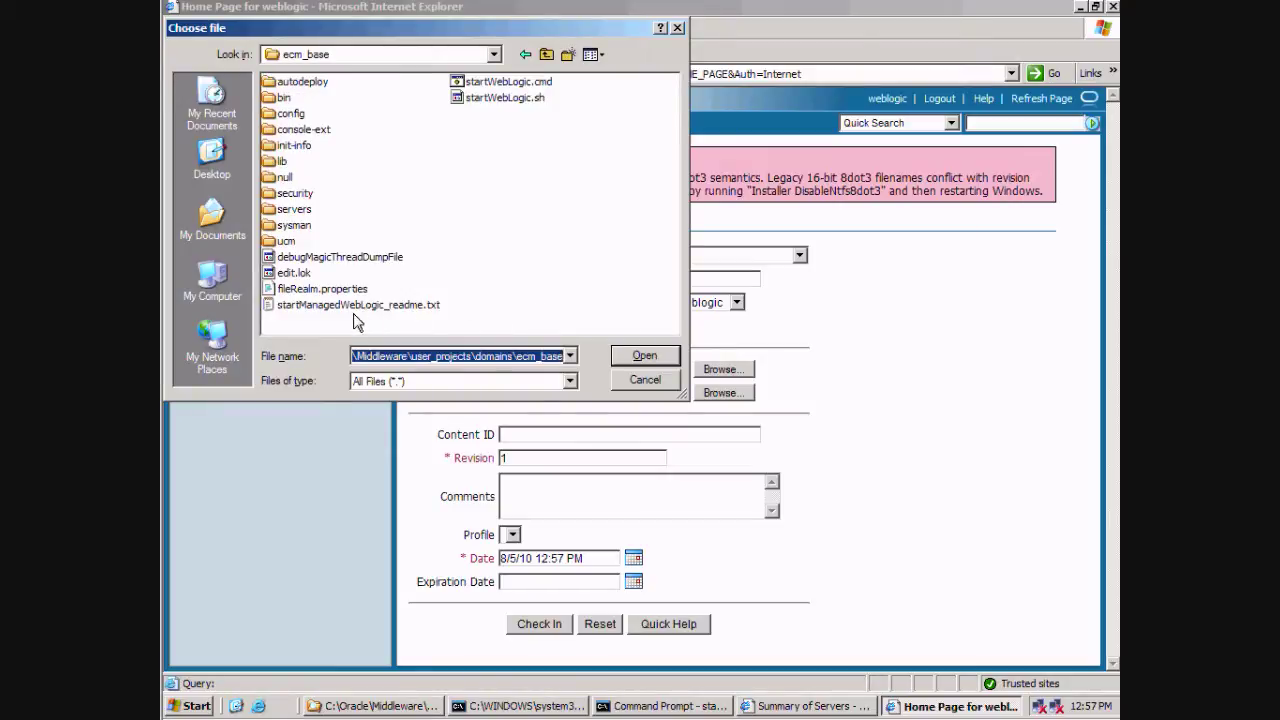
double_click(322, 306)
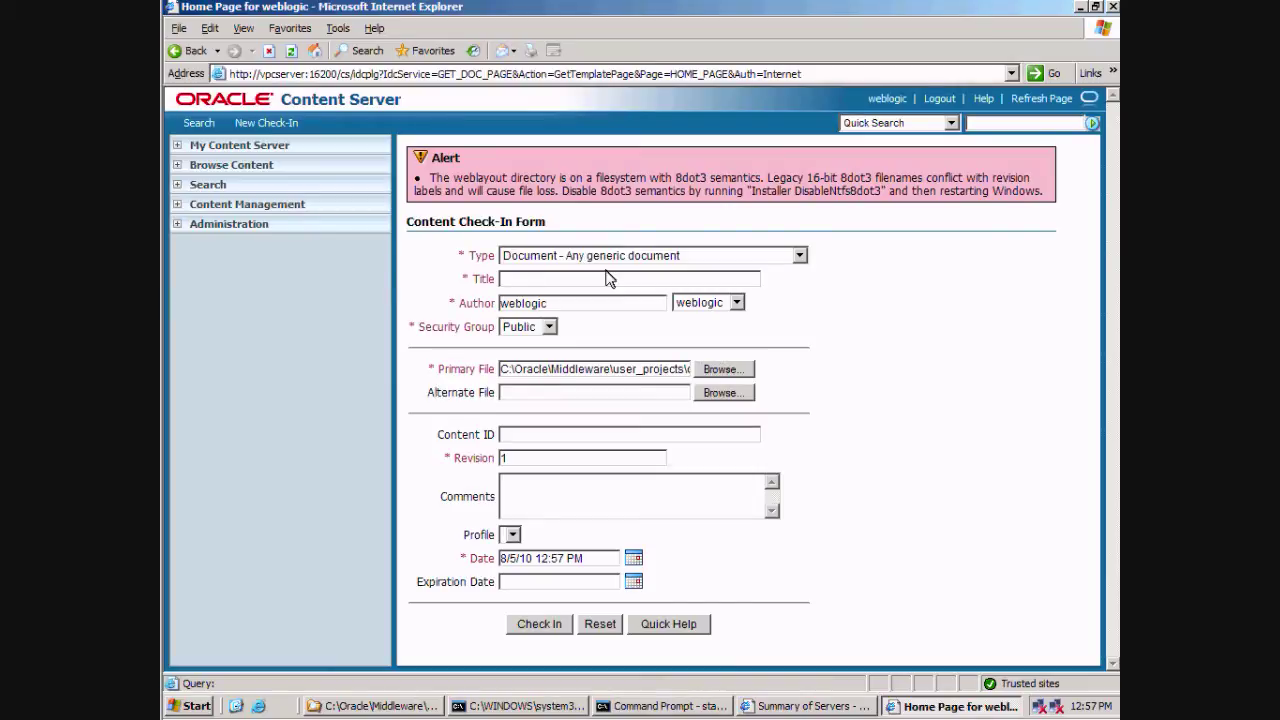
type("Readme File")
Step: Check in Readme File and view the content information for EC000002
left_click(533, 626)
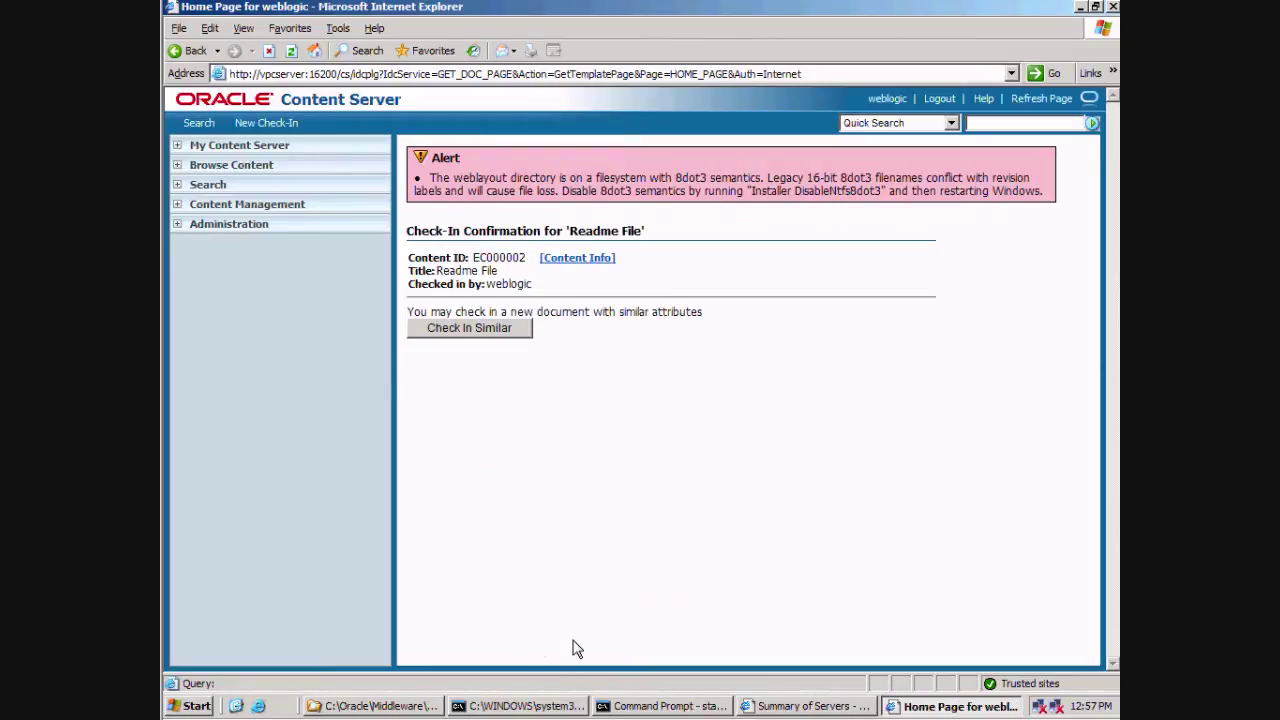
left_click(566, 260)
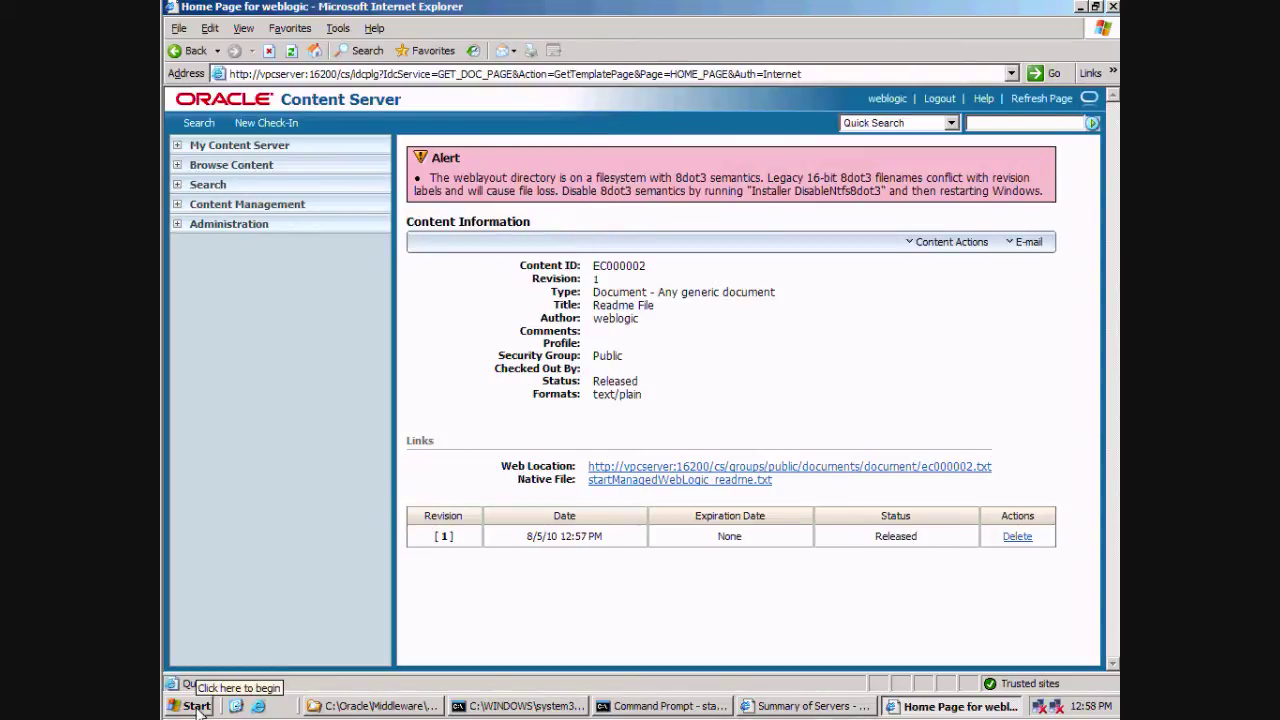
left_click(197, 706)
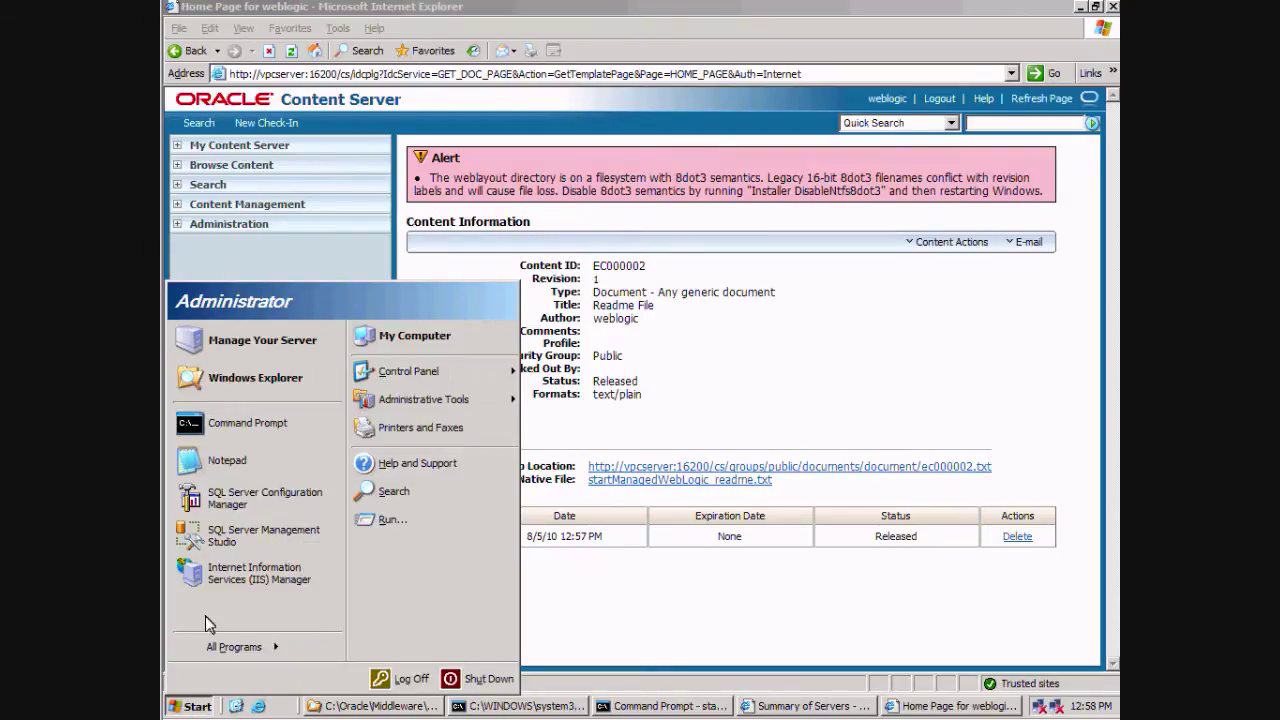
Step: Launch regedit and navigate to HKEY_LOCAL_MACHINE\SYSTEM\CurrentControlSet\Control\FileSystem
left_click(390, 519)
key("Return")
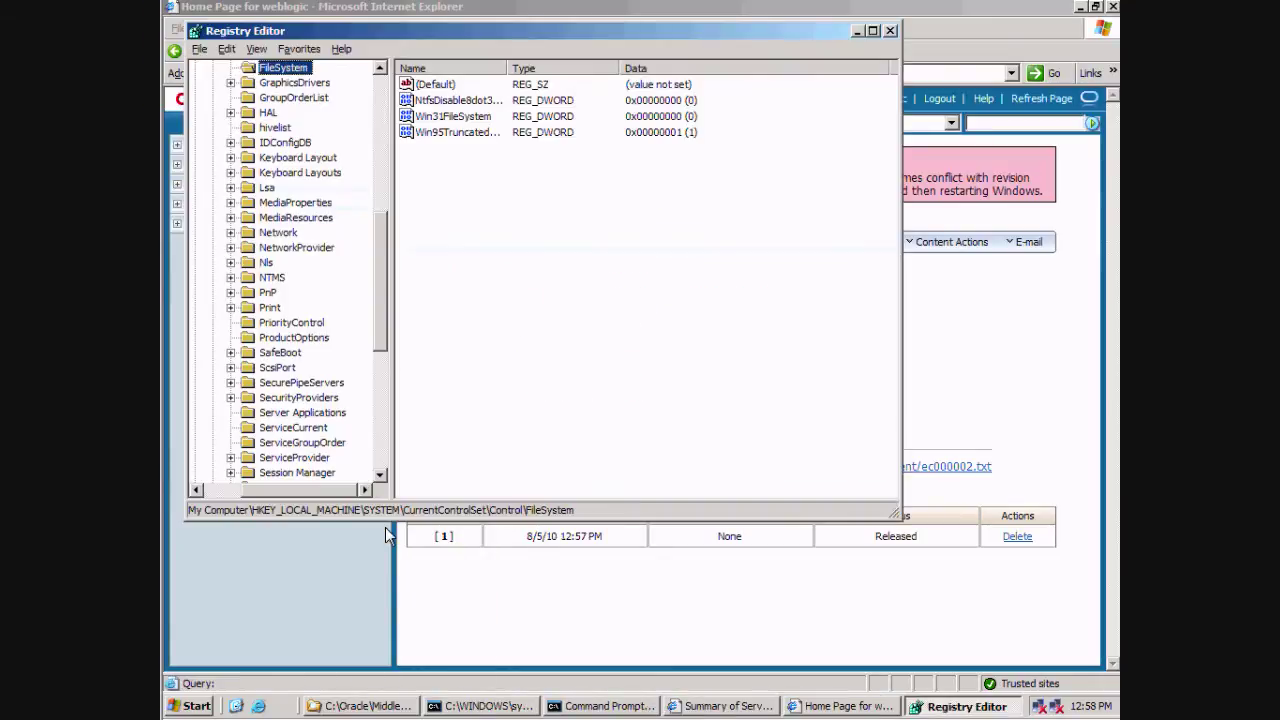
key("Left")
key("Left")
key("Left")
key("Left")
key("Left")
key("Left")
key("Left")
key("Left")
key("Left")
key("Left")
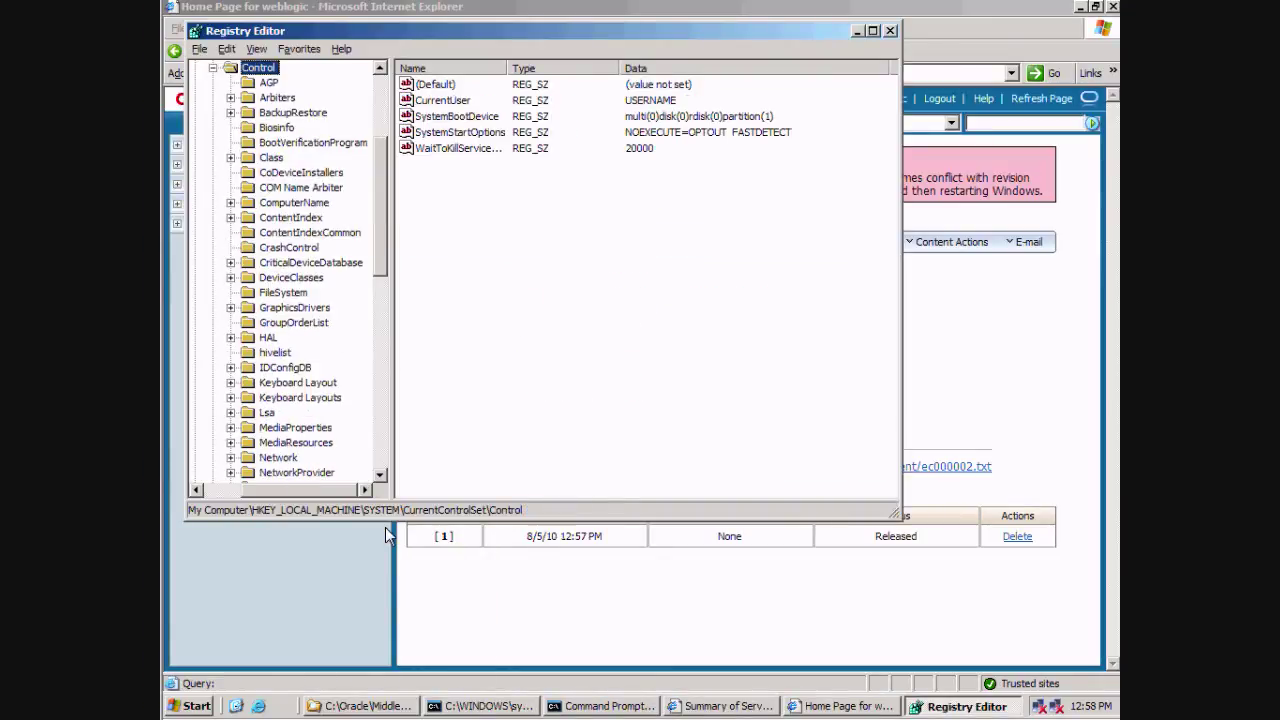
key("Right")
key("Down")
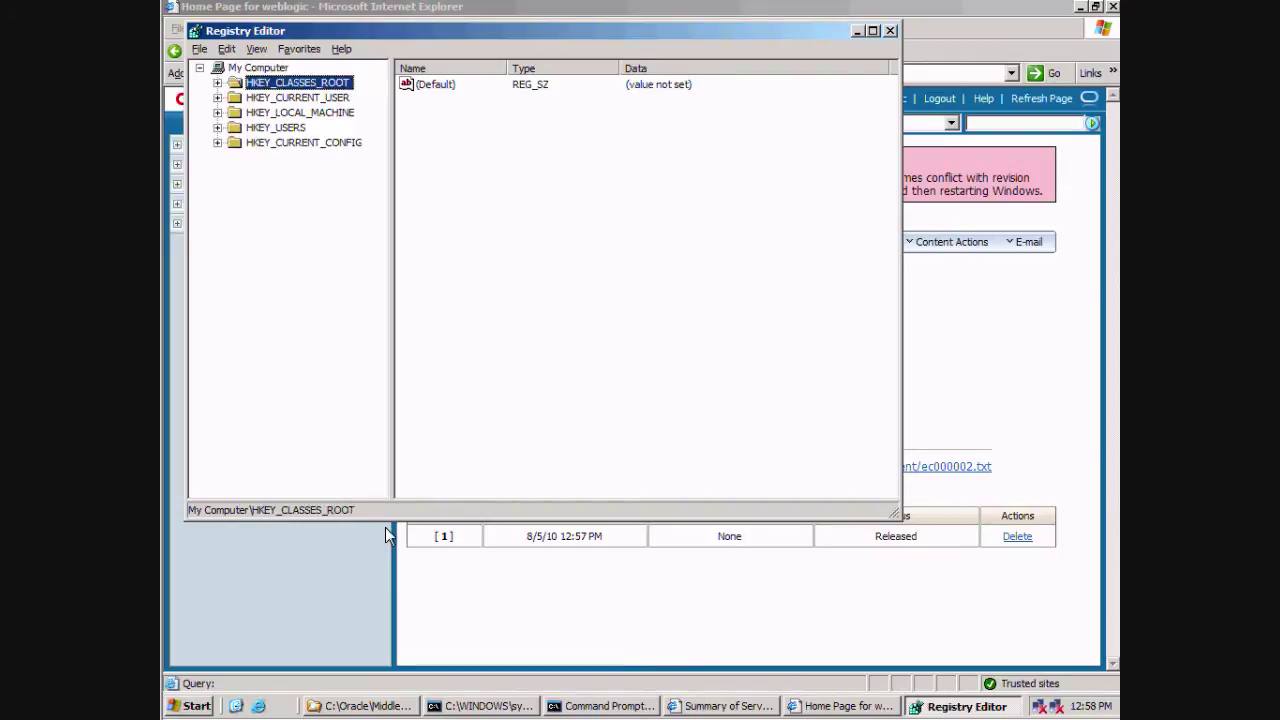
key("Down")
key("Down")
key("Right")
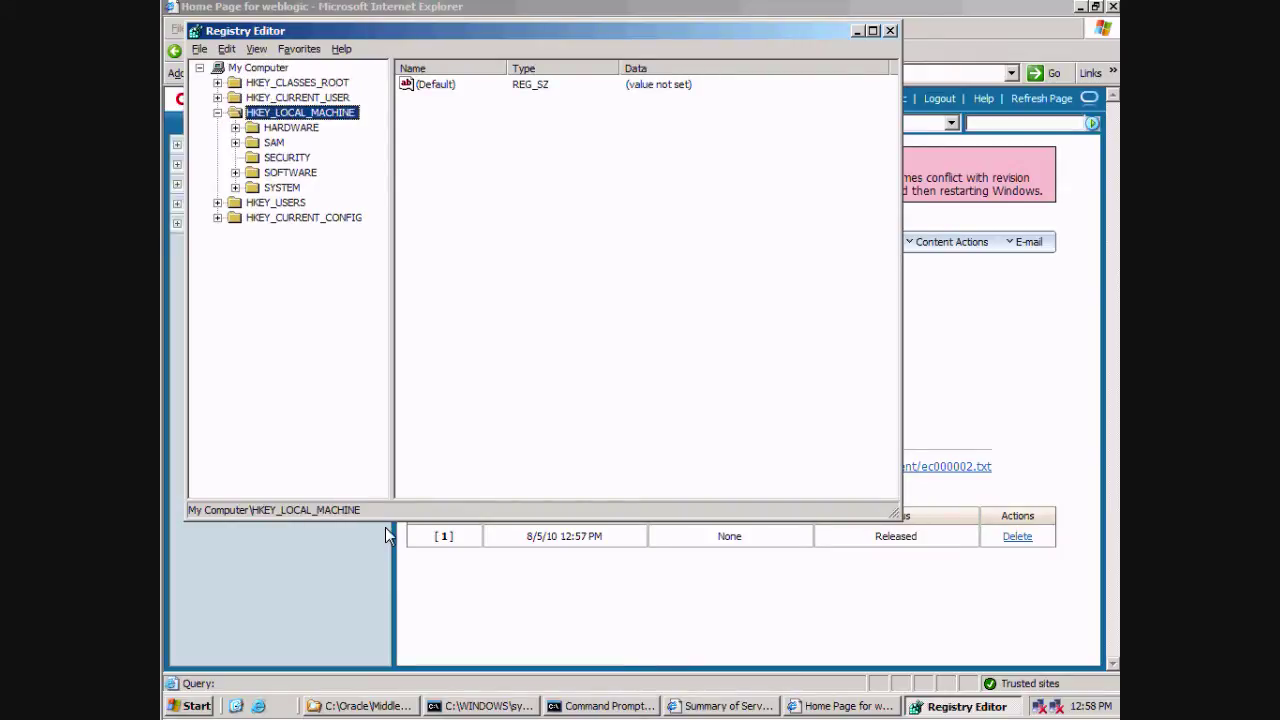
key("Down")
key("Down")
key("Down")
key("Down")
key("Down")
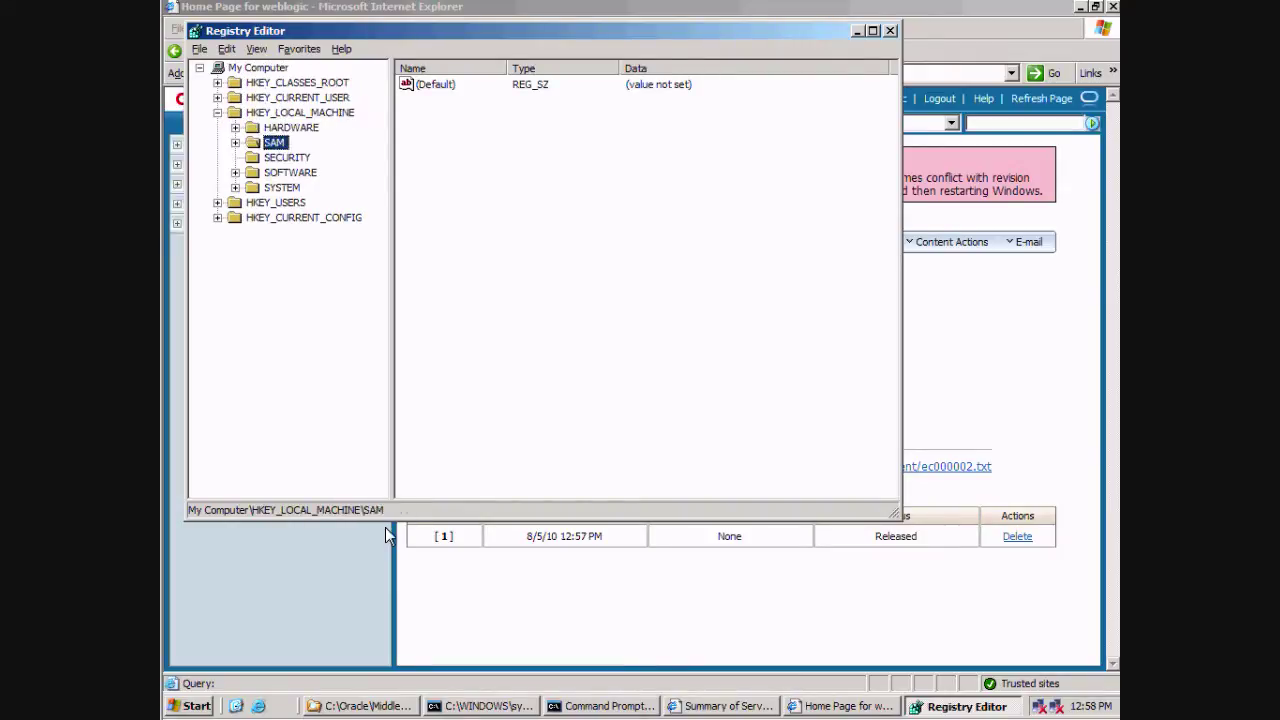
key("Right")
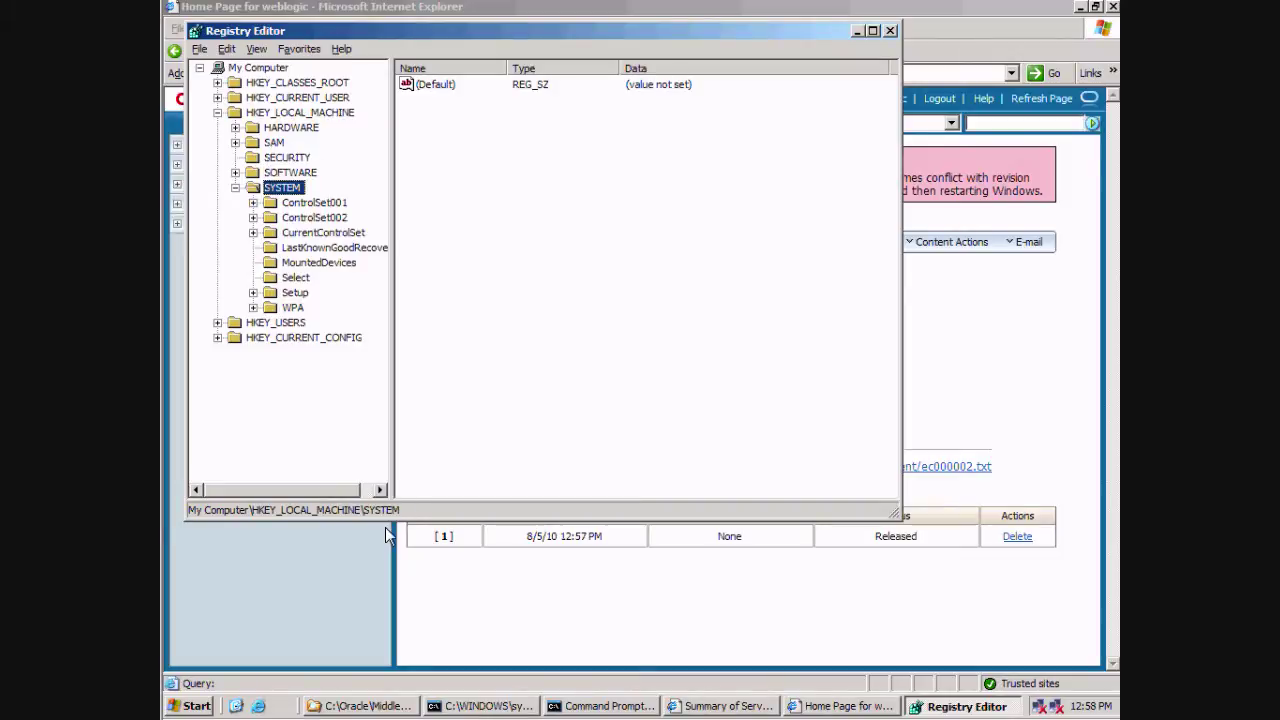
key("Down")
key("Down")
key("Down")
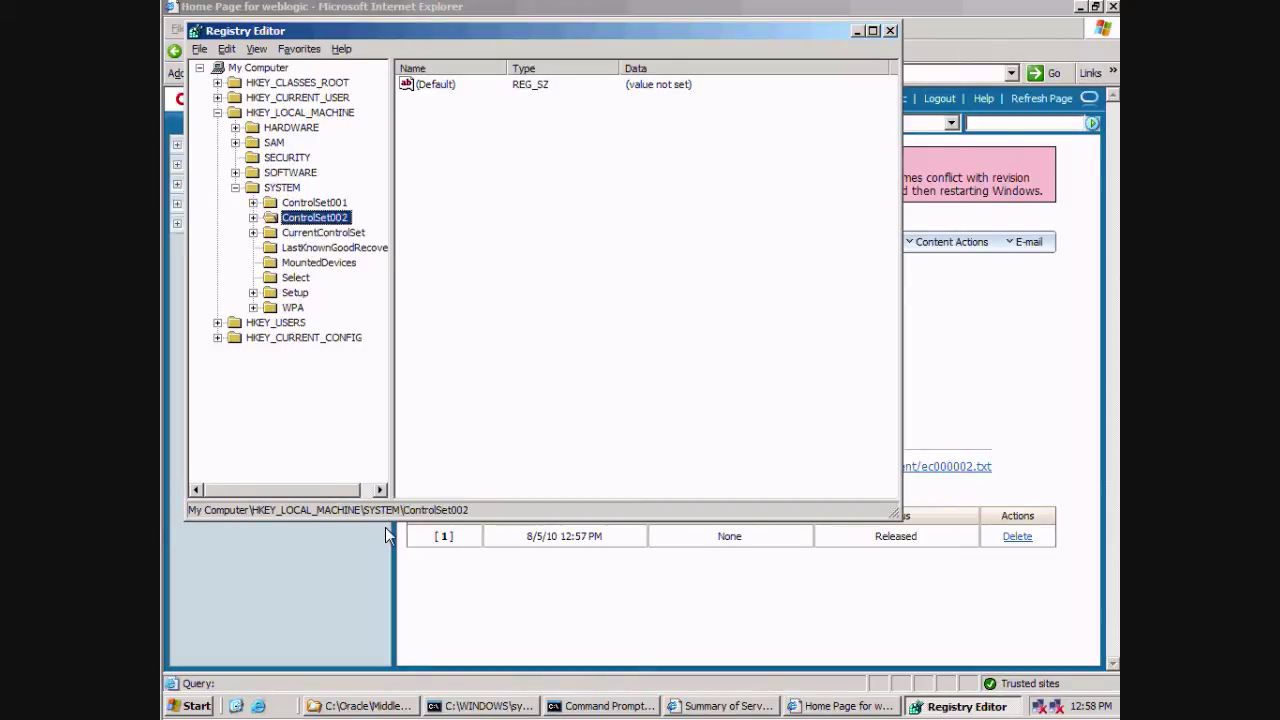
key("Right")
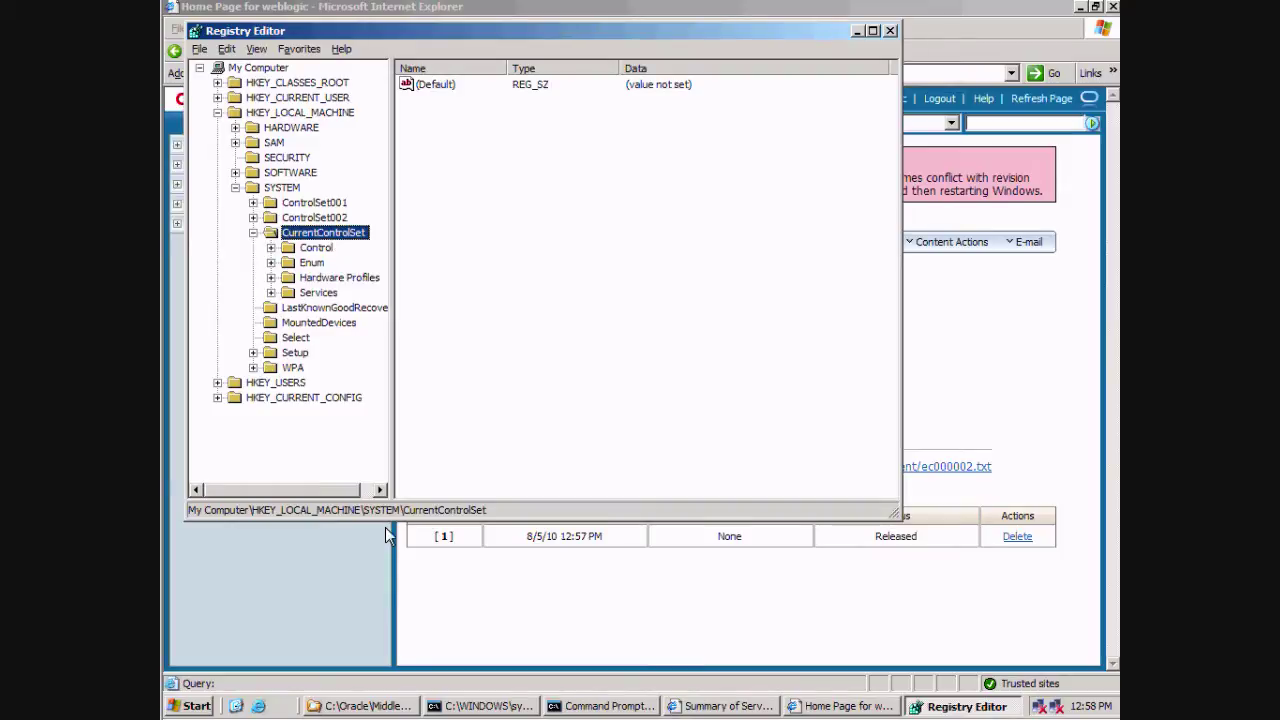
key("Down")
key("Right")
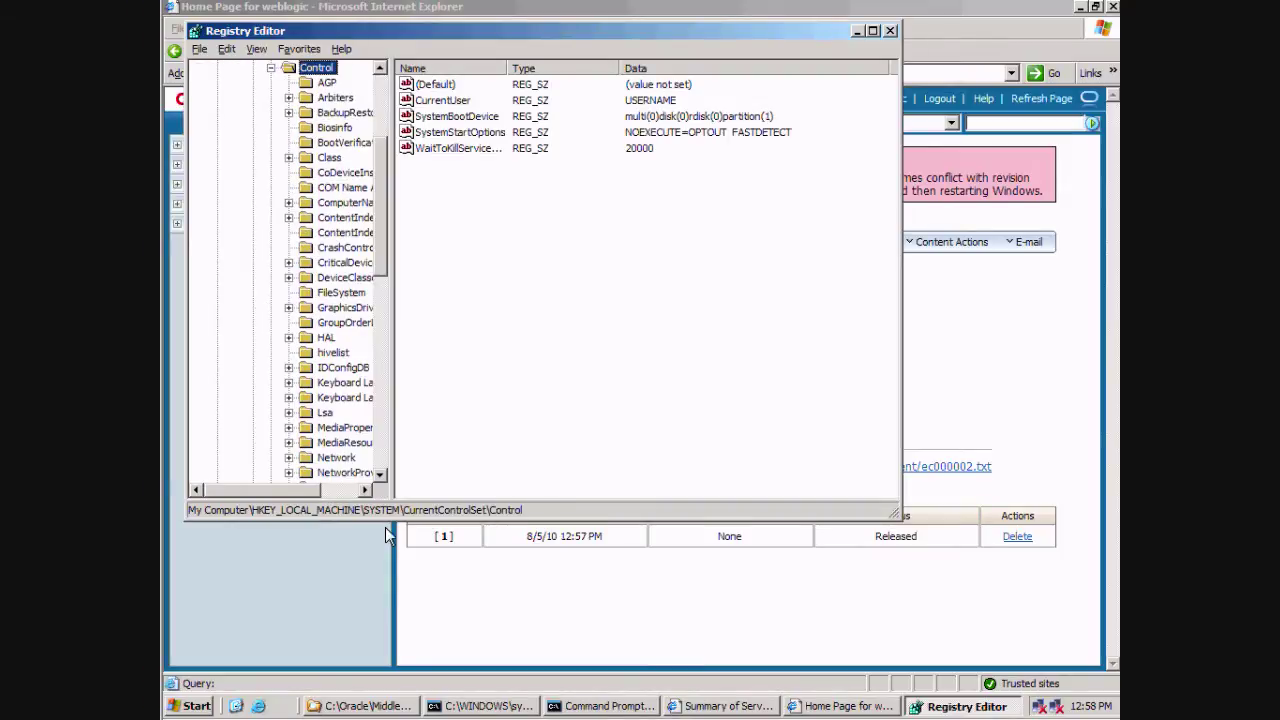
key("Down")
key("f")
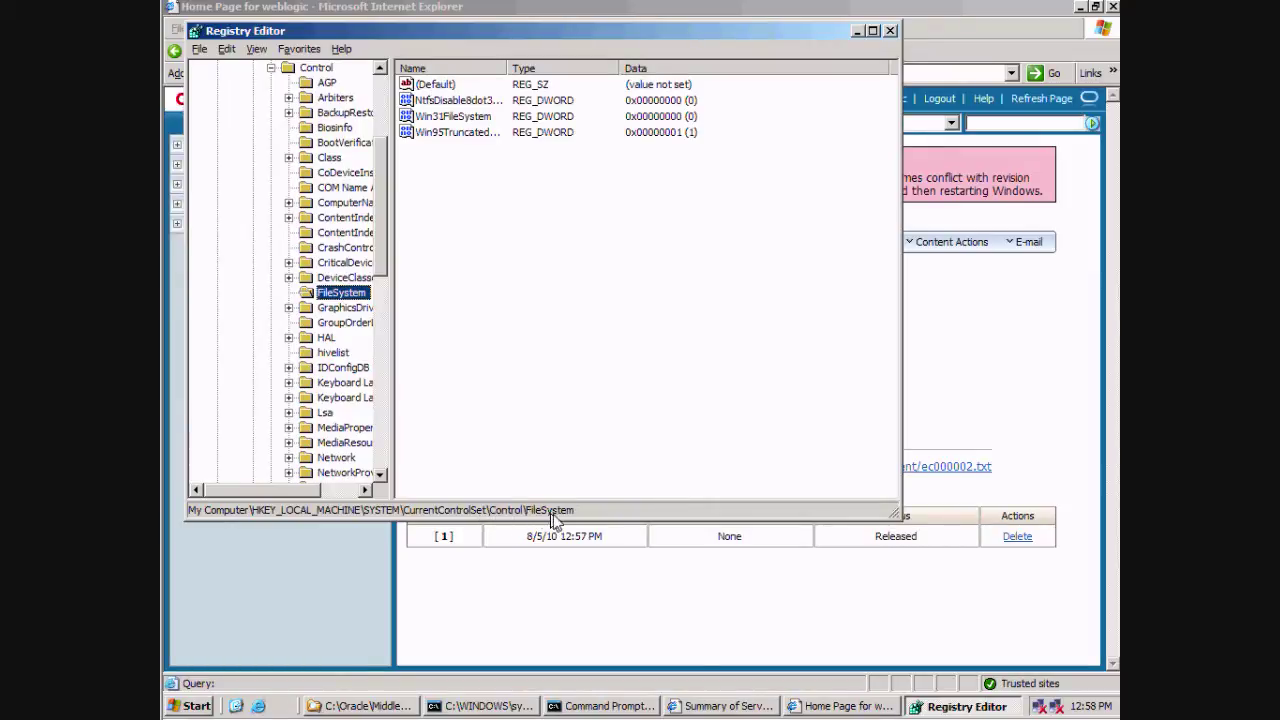
Step: Set NtfsDisable8dot3NameCreation to 1 and close Registry Editor
double_click(455, 101)
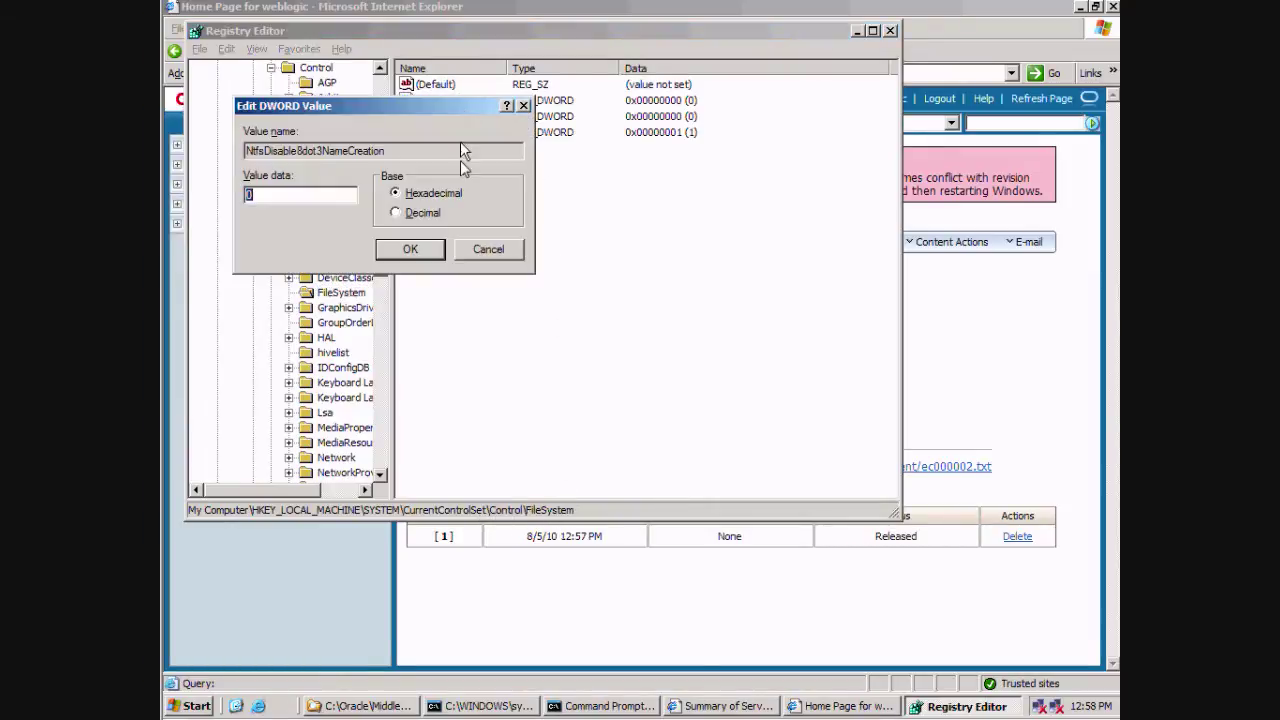
type("1")
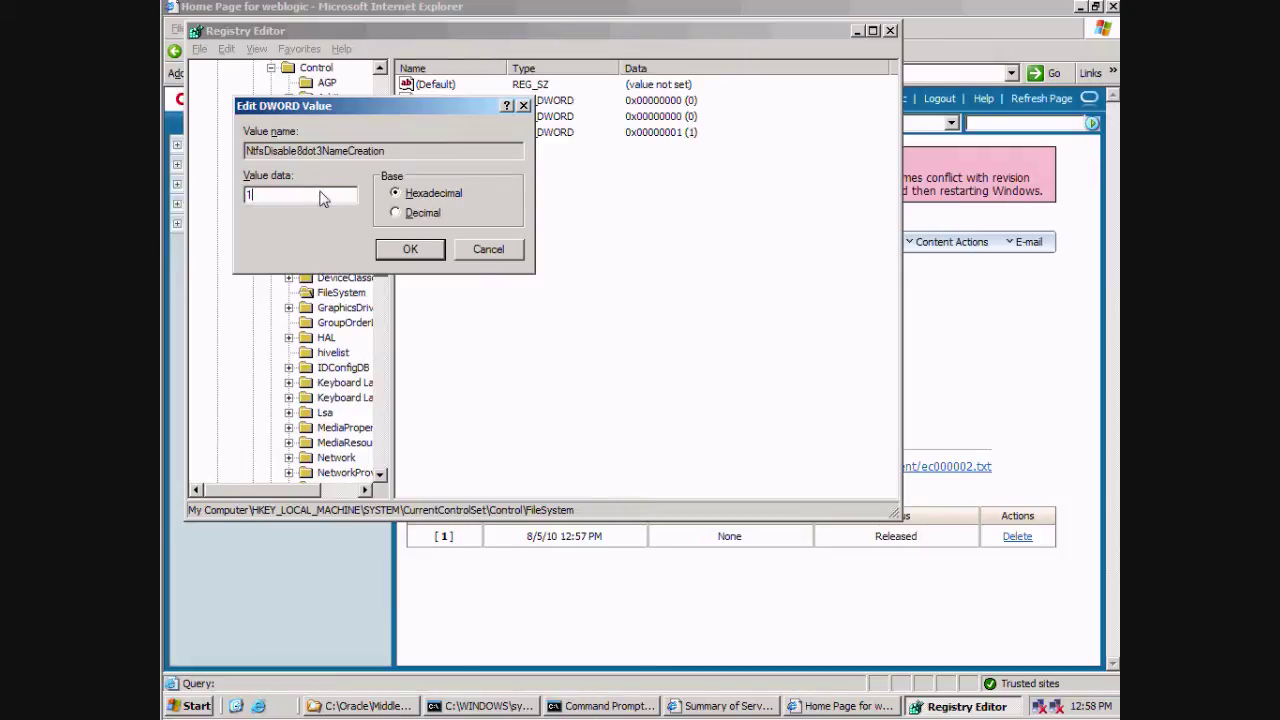
left_click(410, 252)
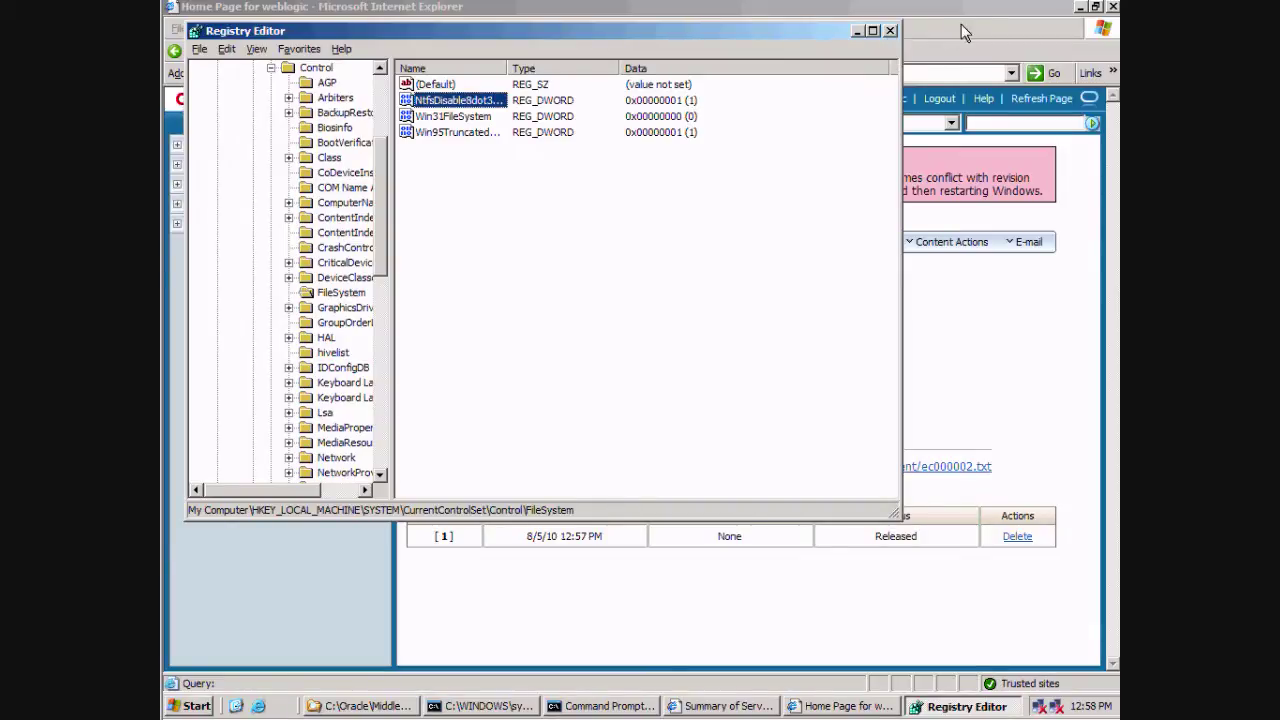
left_click(890, 31)
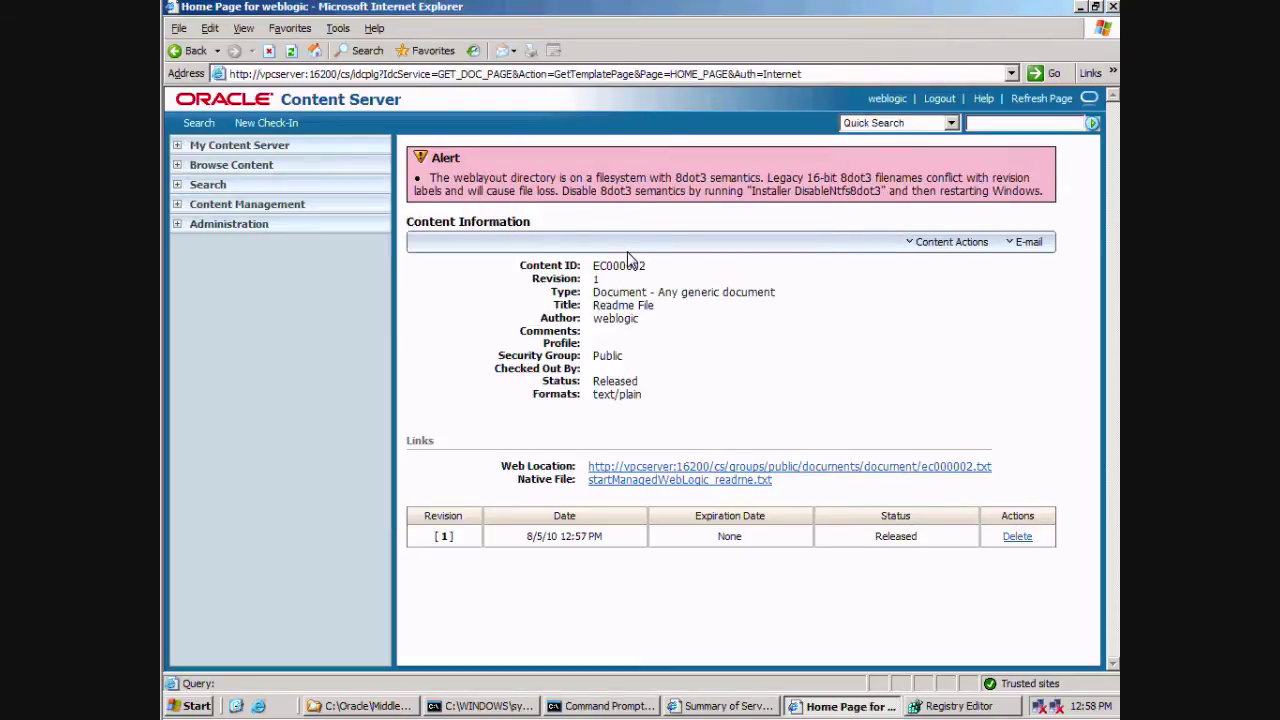
Step: Open the Admin Server Component Manager from the Administration tree and maximize its window
left_click(230, 225)
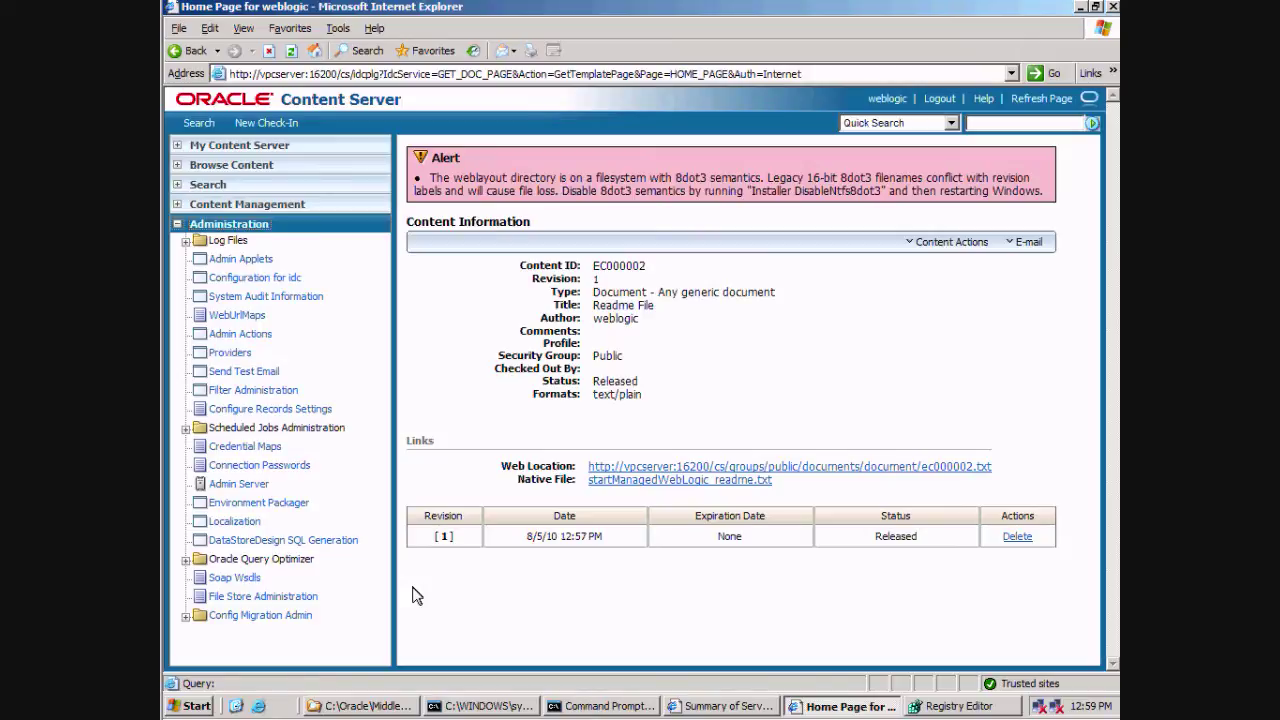
left_click(240, 483)
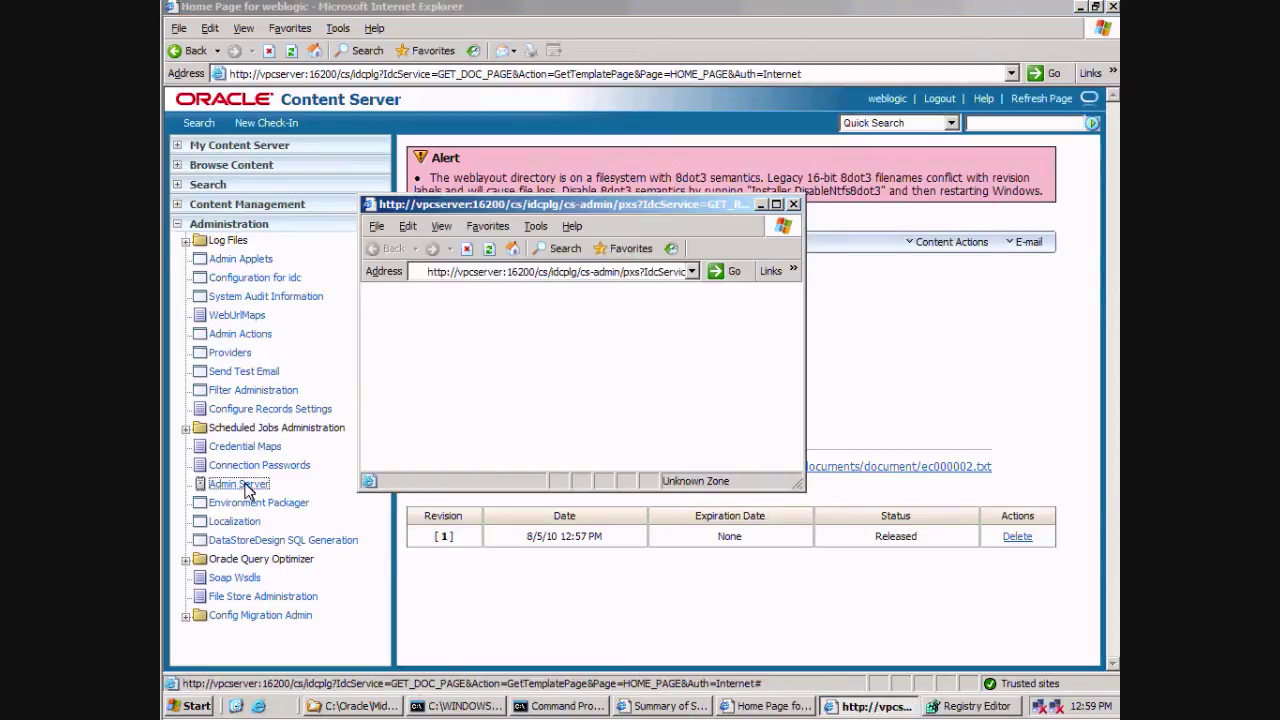
left_click(776, 204)
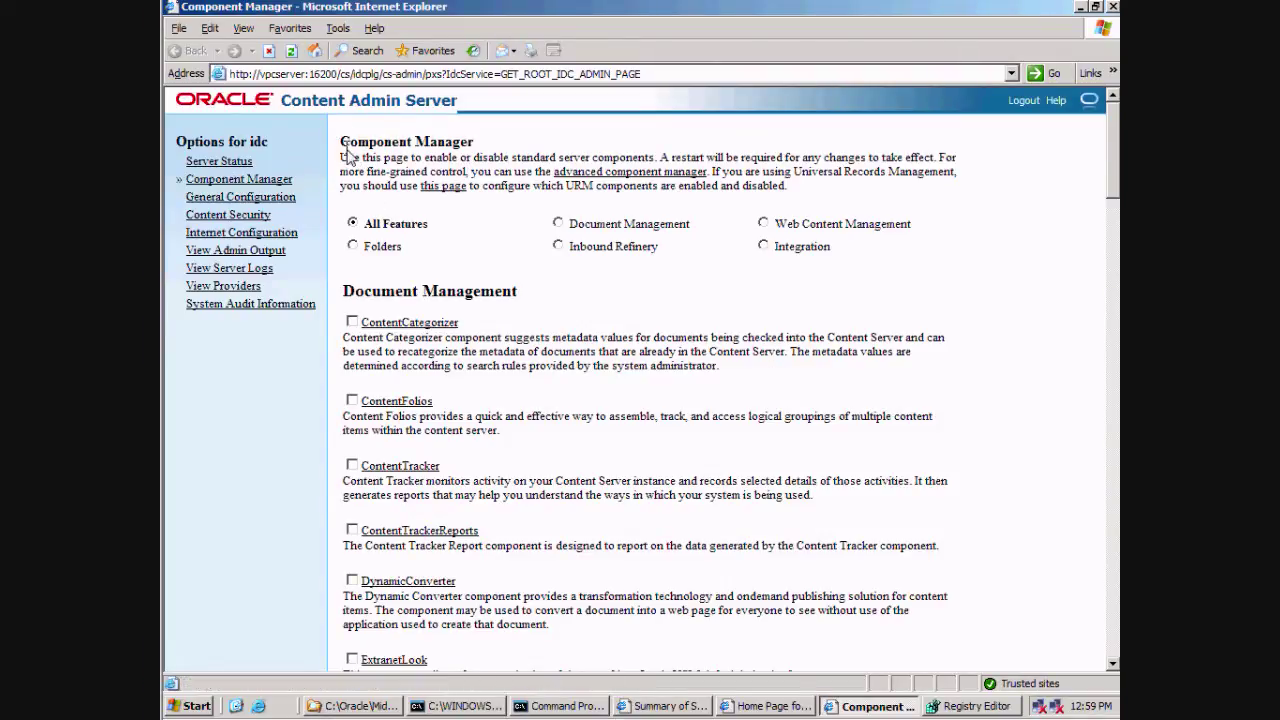
Step: Scroll through the Component Manager's list of enabled components
left_click_drag(341, 141, 890, 355)
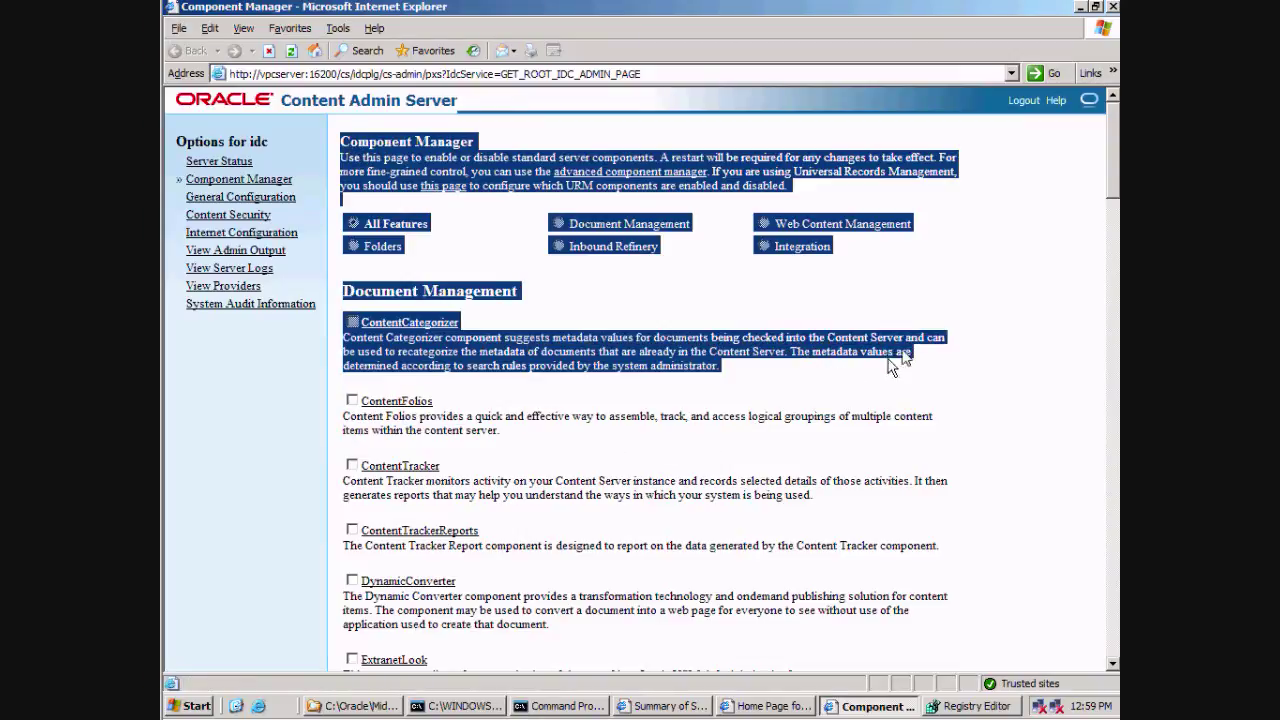
left_click(995, 283)
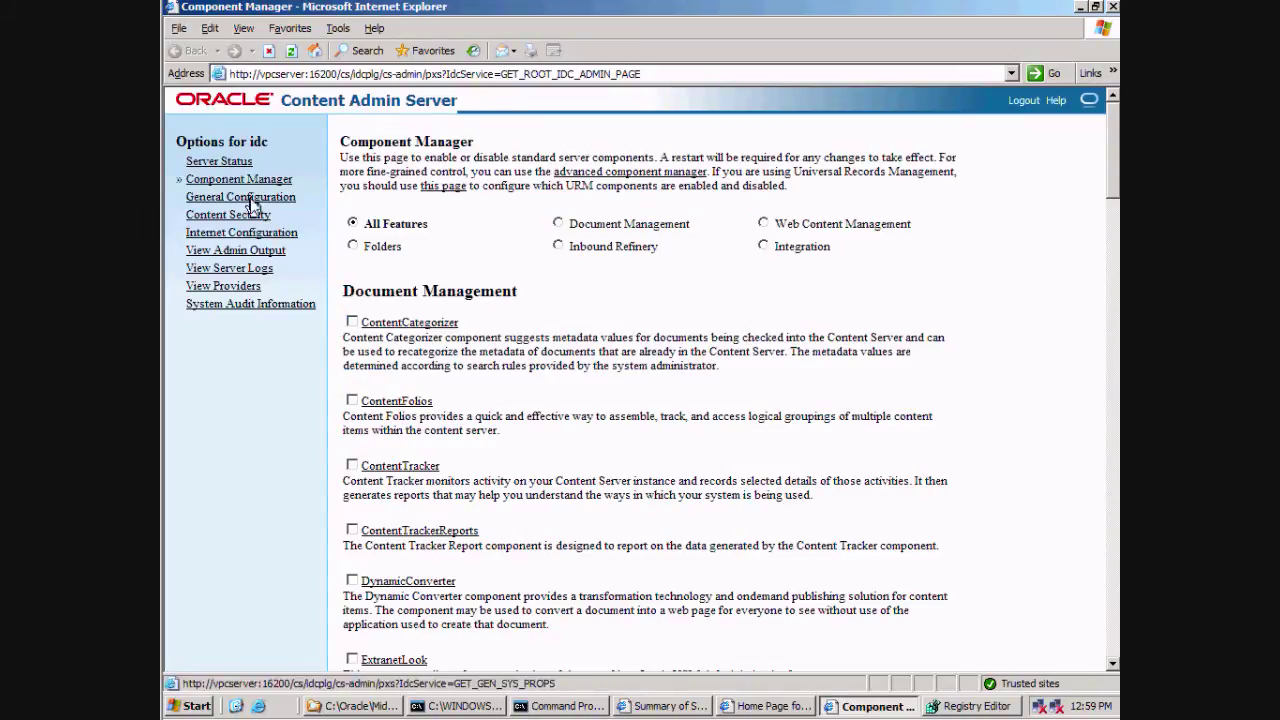
scroll(776, 316, "down", 10)
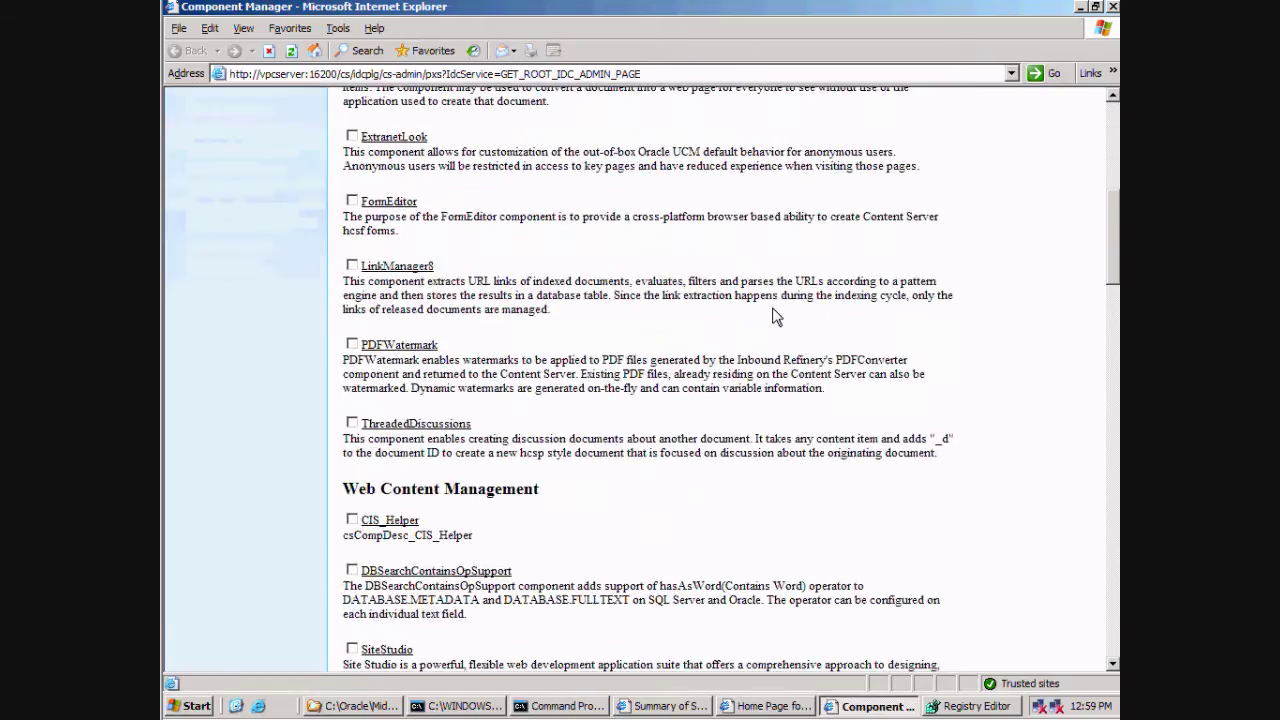
scroll(776, 316, "up", 10)
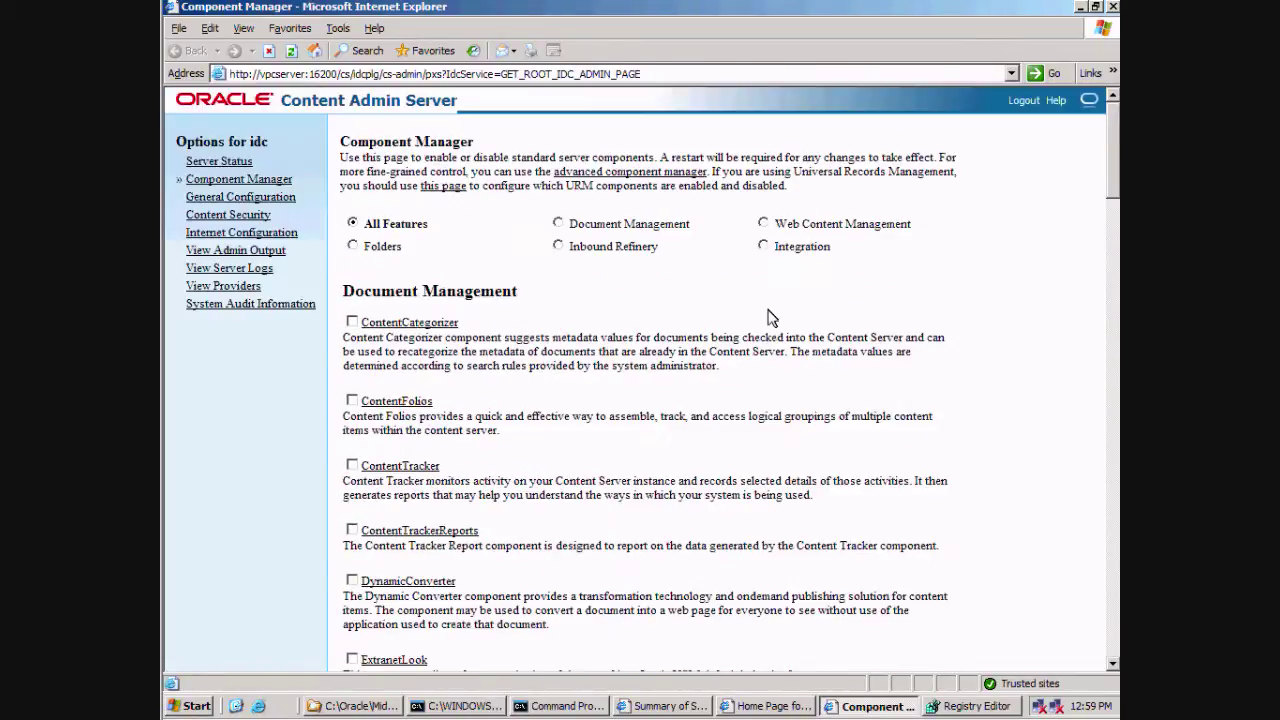
left_click_drag(1116, 163, 1116, 500)
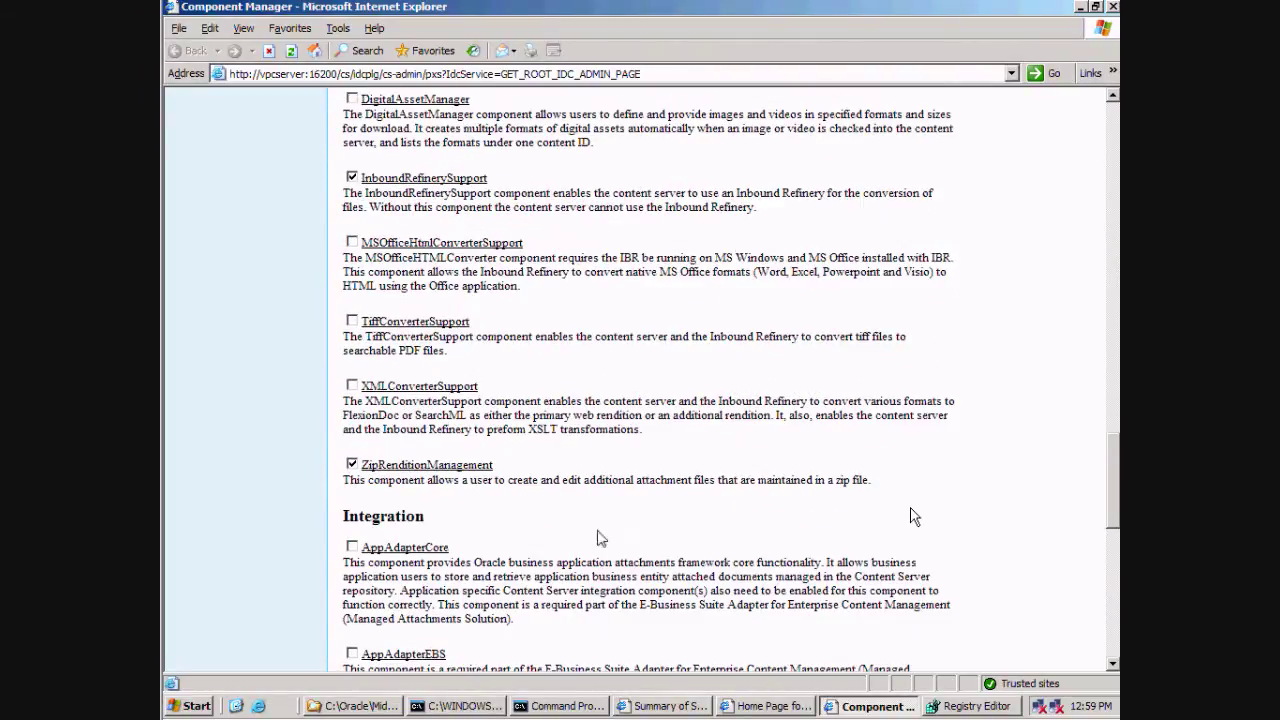
Step: Enable the XMLConverterSupport component and apply the component changes
left_click(352, 386)
scroll(685, 376, "down", 10)
left_click(624, 638)
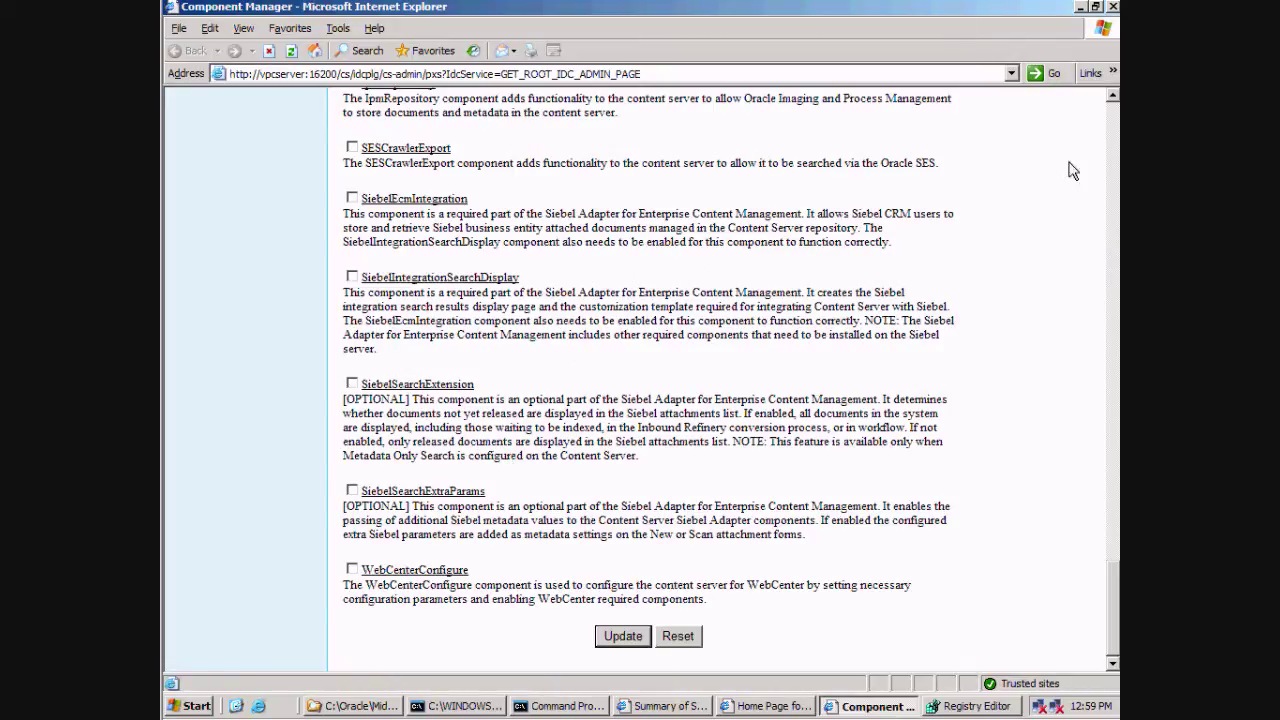
left_click(1114, 160)
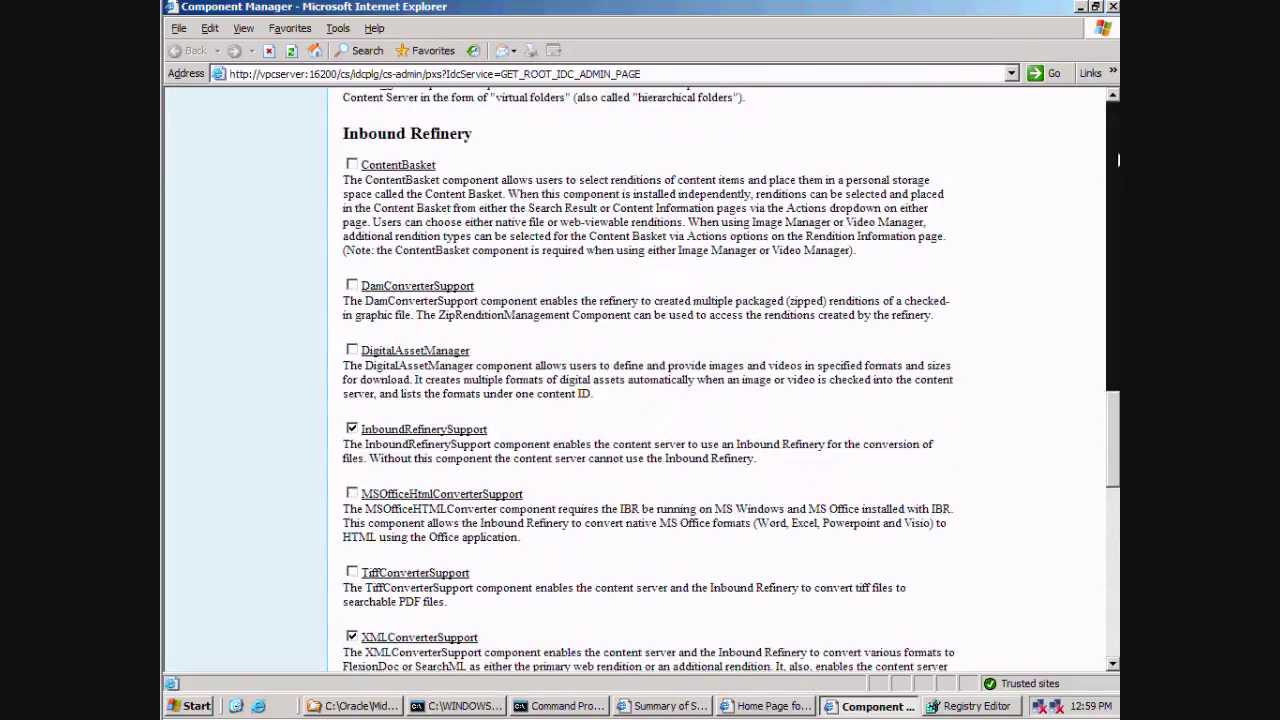
left_click_drag(1118, 158, 1118, 118)
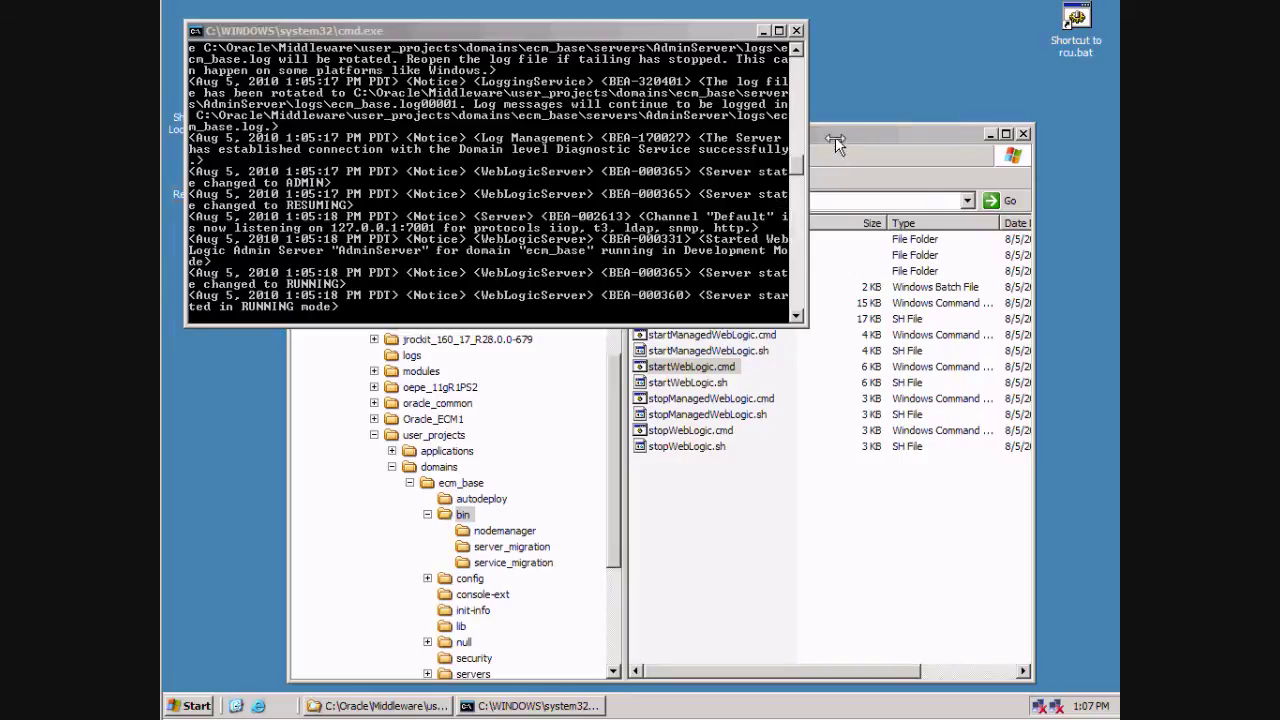
Step: Copy the ecm_base bin folder path from Explorer and open a new Command Prompt
left_click(835, 136)
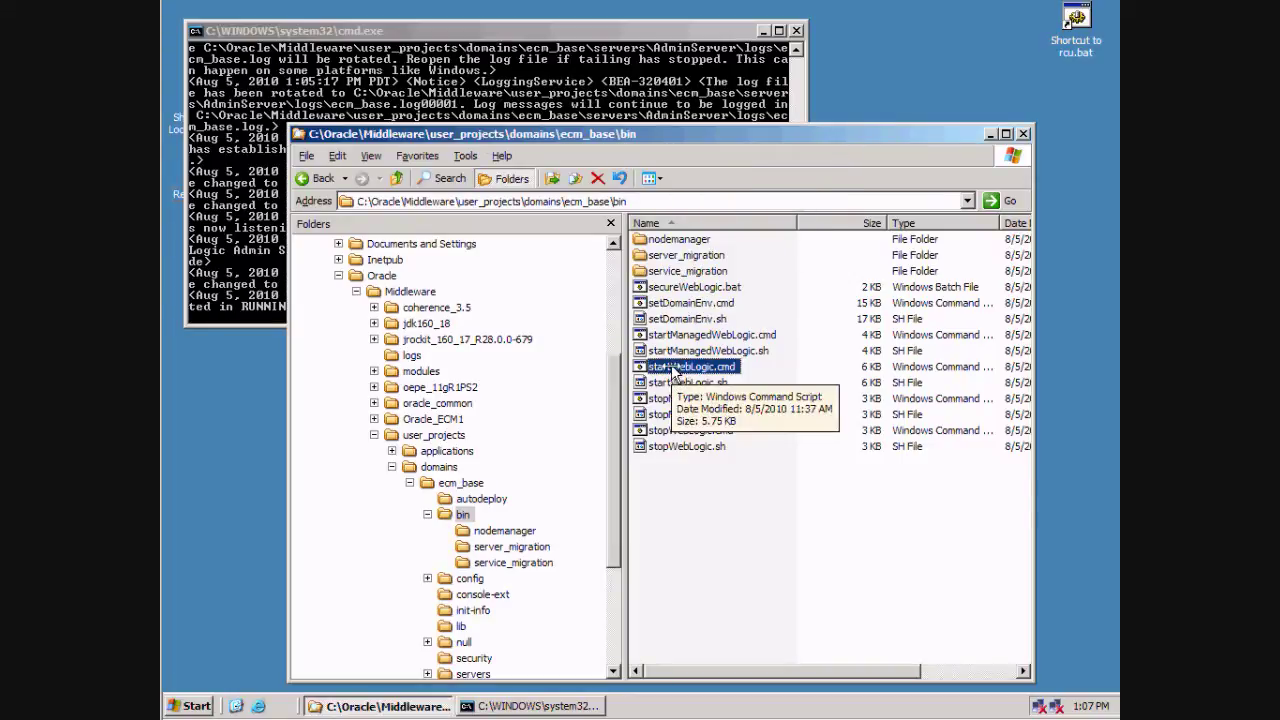
left_click(651, 200)
key("ctrl+c")
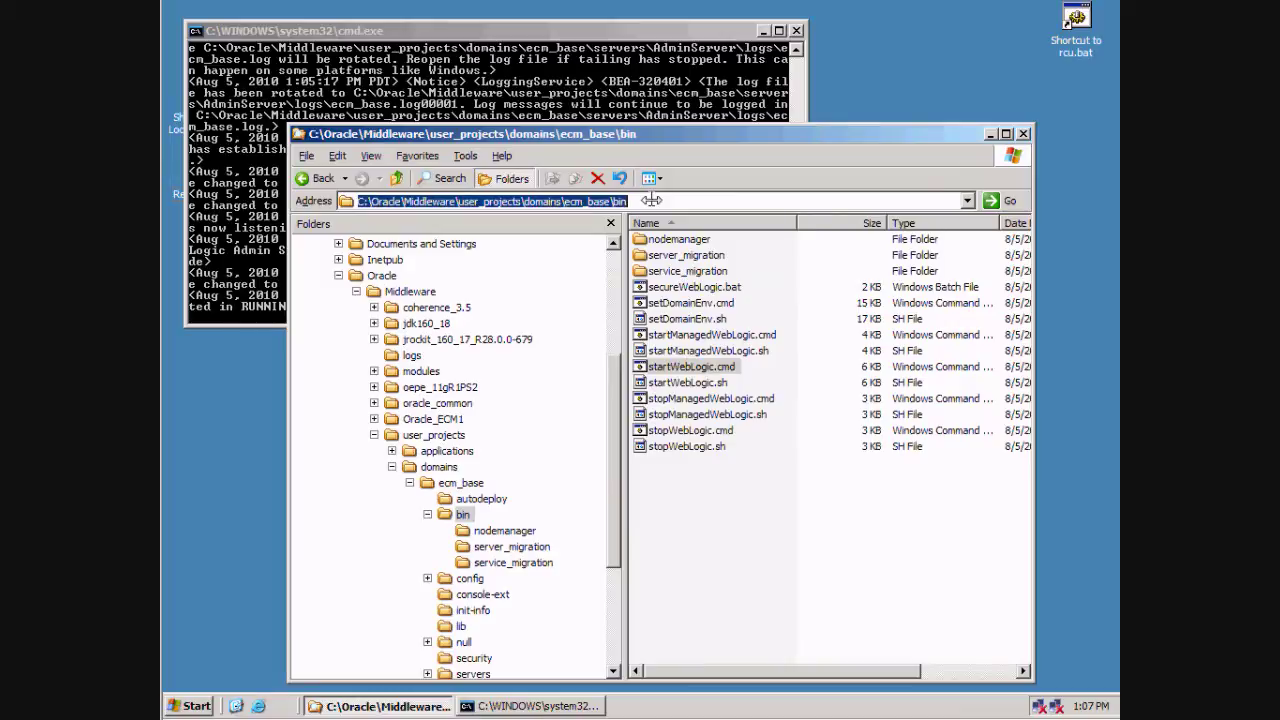
left_click(196, 702)
left_click(250, 425)
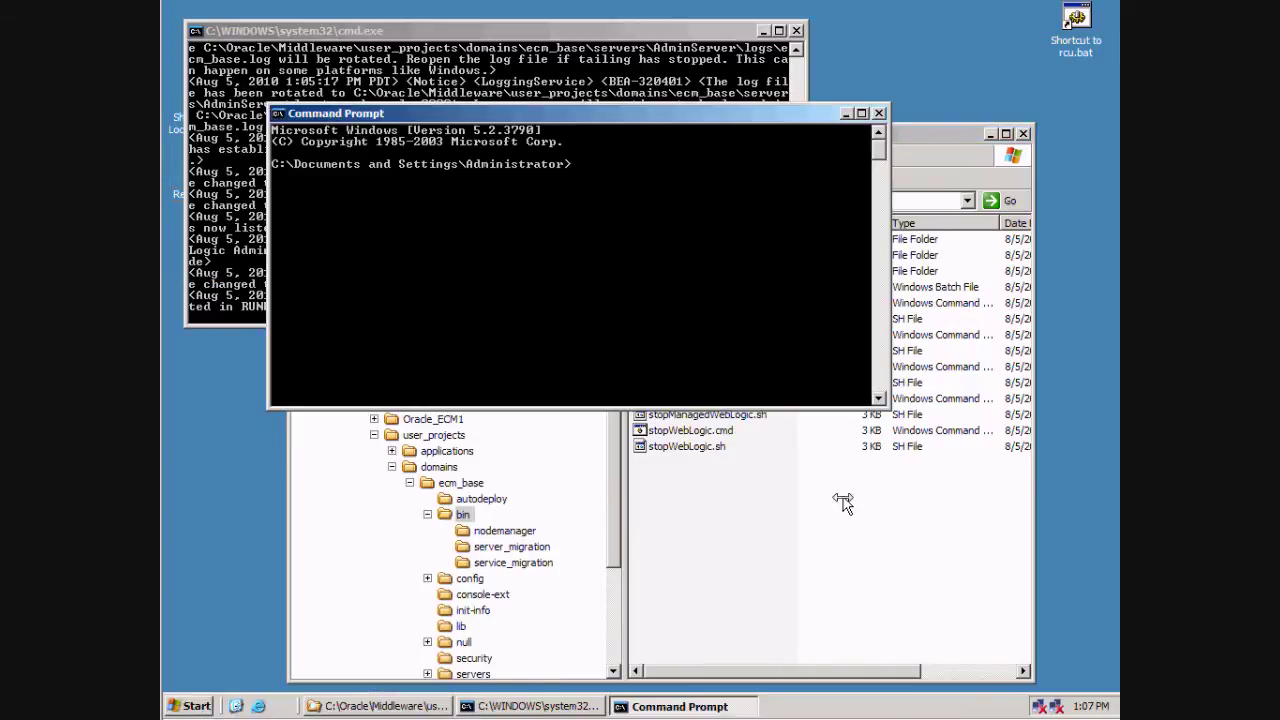
Step: Change the Command Prompt directory to the pasted ecm_base bin folder path
type("cd")
right_click(678, 338)
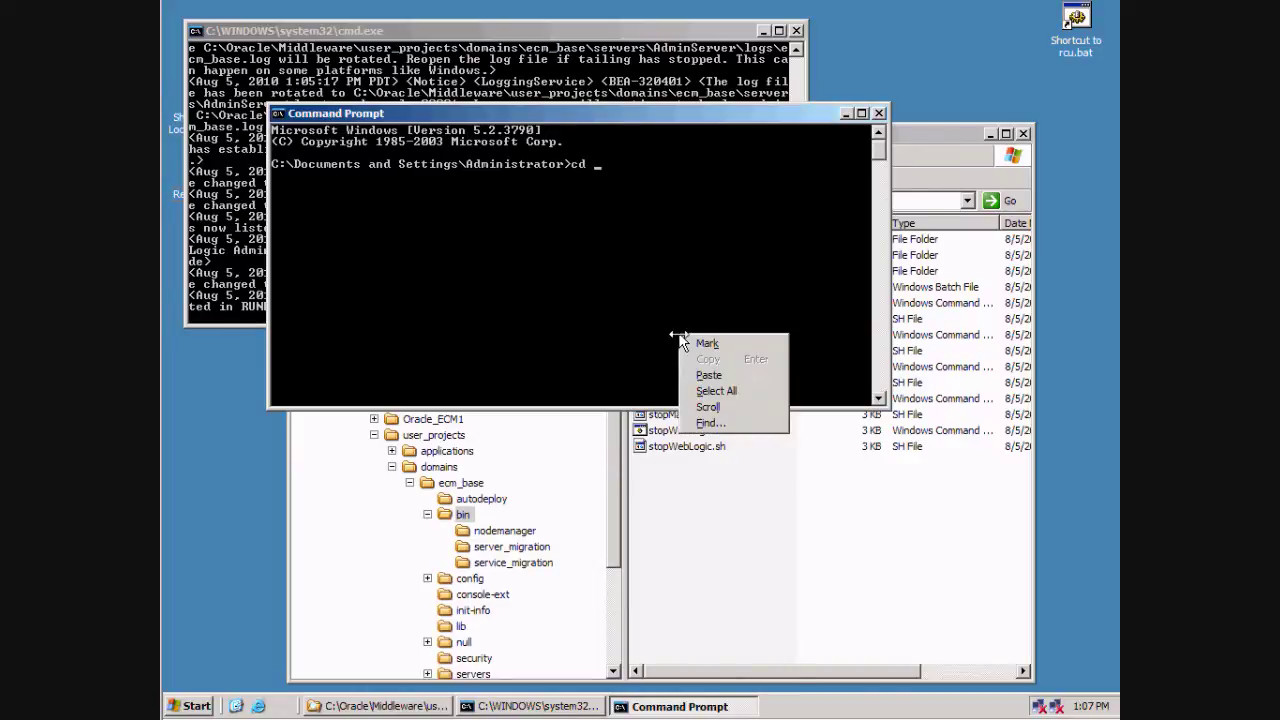
left_click(725, 377)
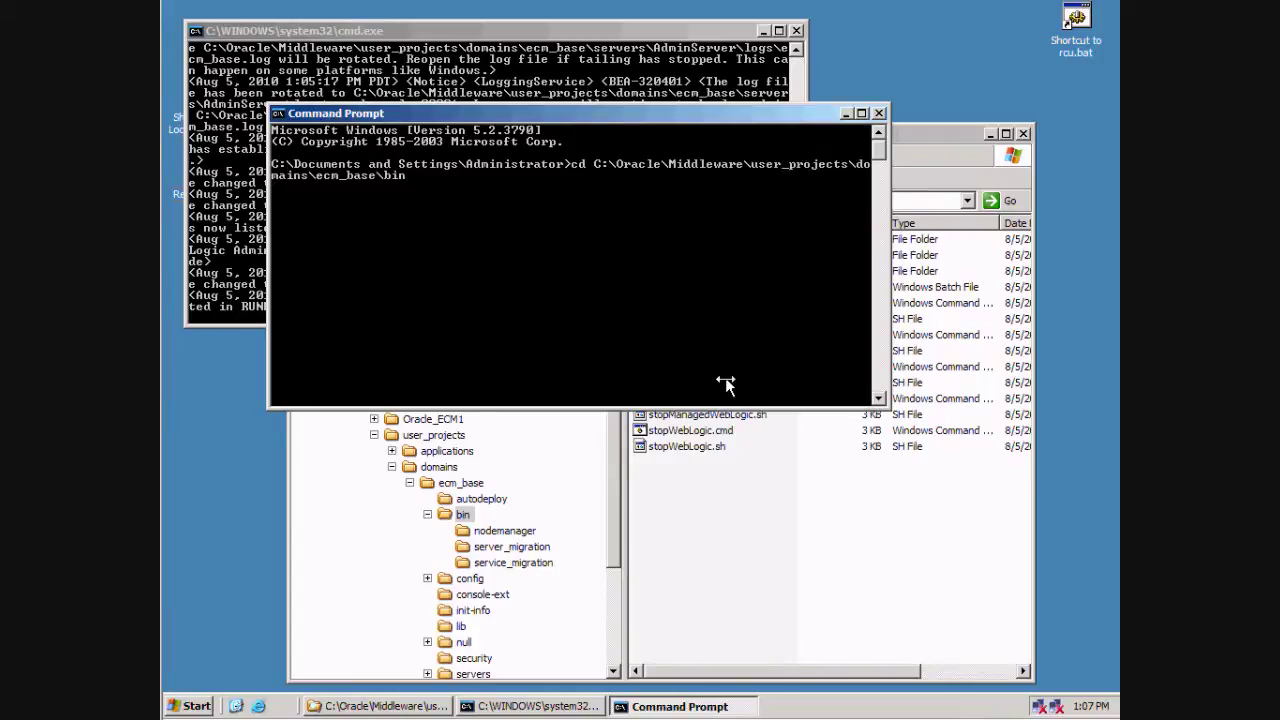
key("Return")
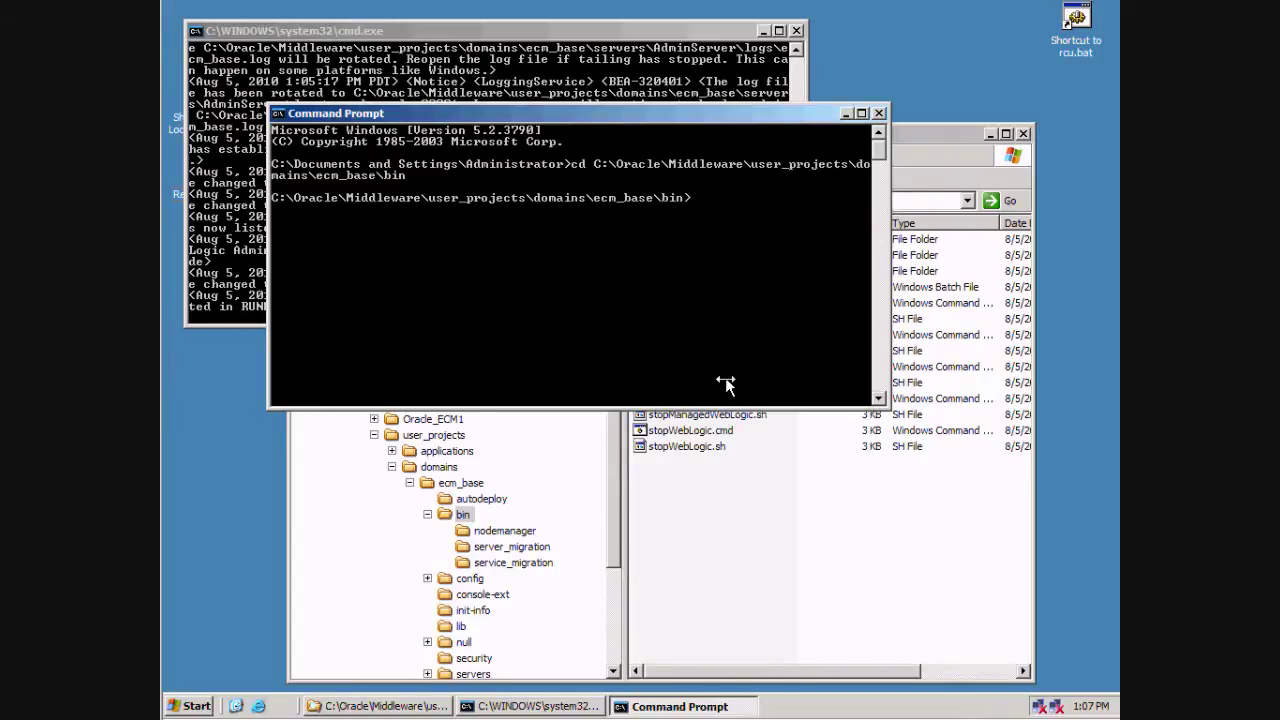
Step: Run startManagedWebLogic.cmd UCM_server1 to start the managed server until it reports RUNNING
type("startManagedWebLogic.")
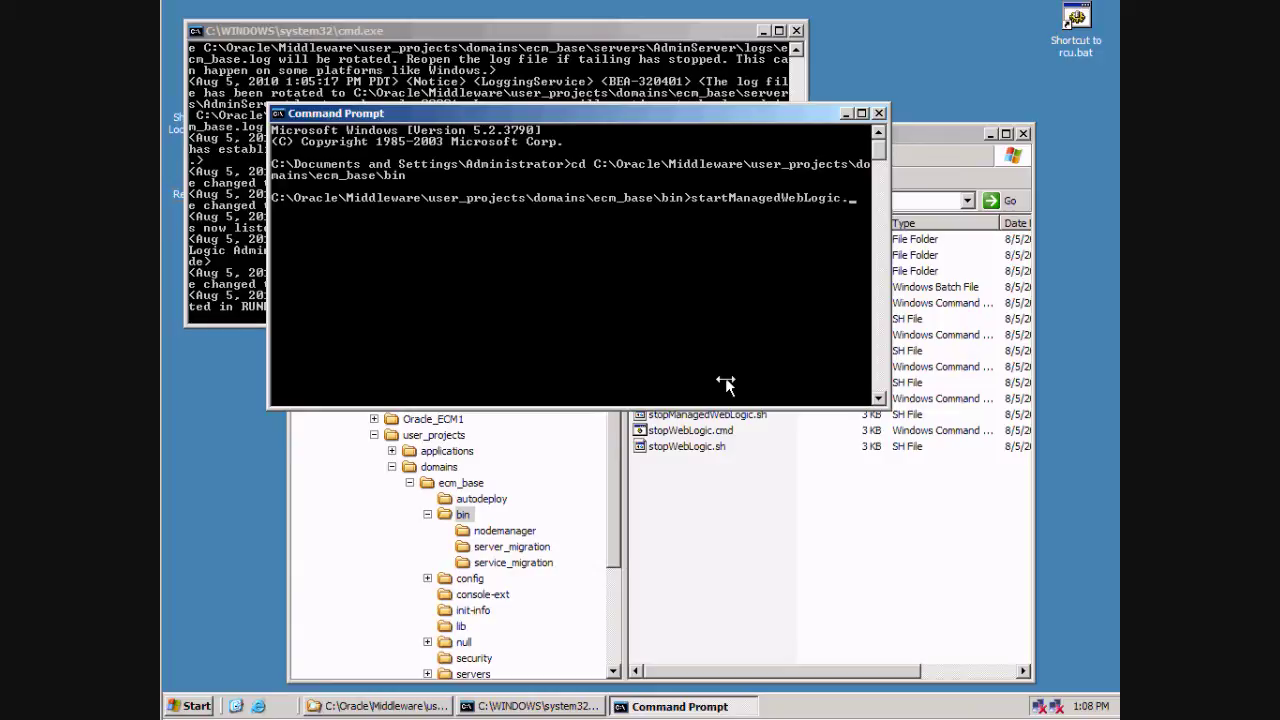
type("cmd UCM_server1")
key("Return")
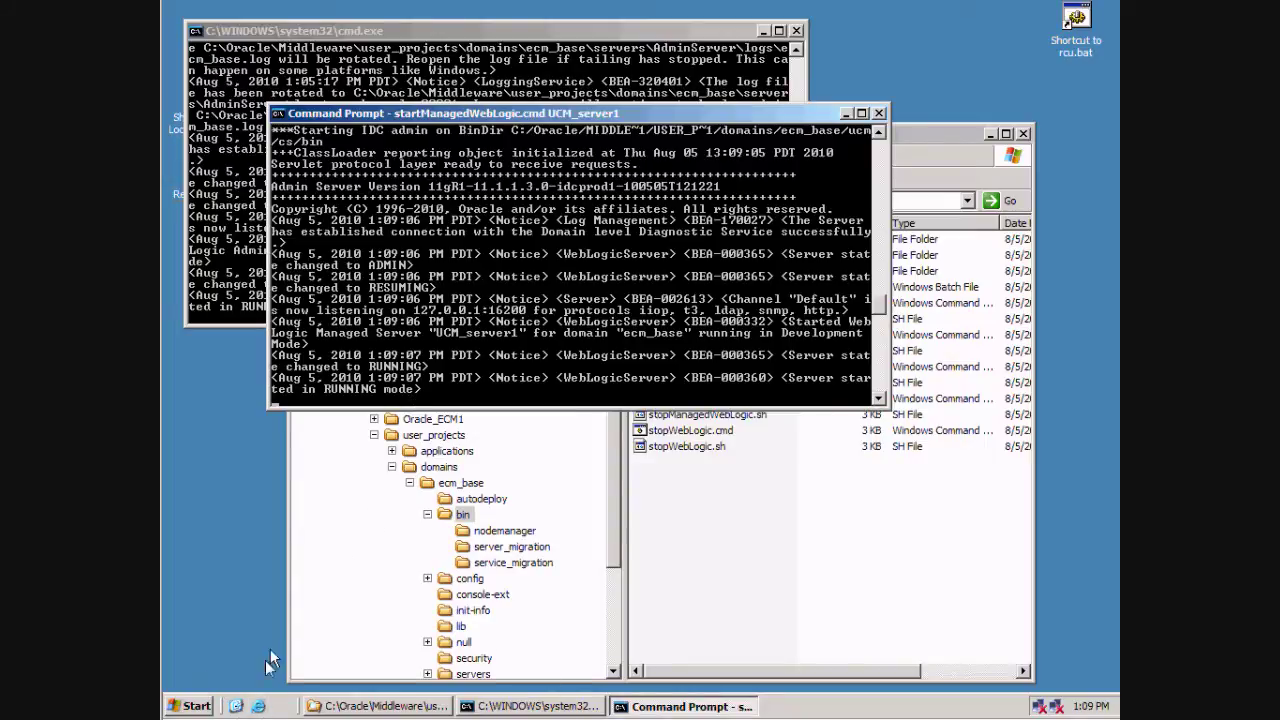
left_click(256, 708)
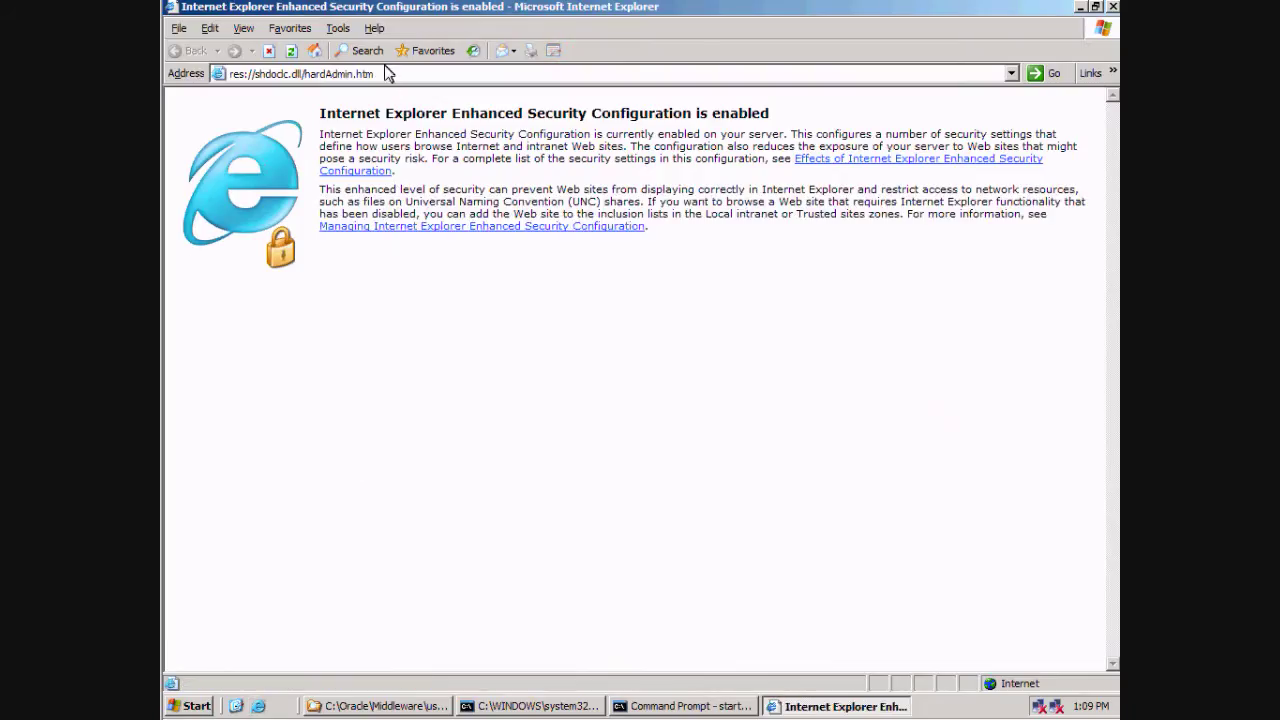
left_click(388, 74)
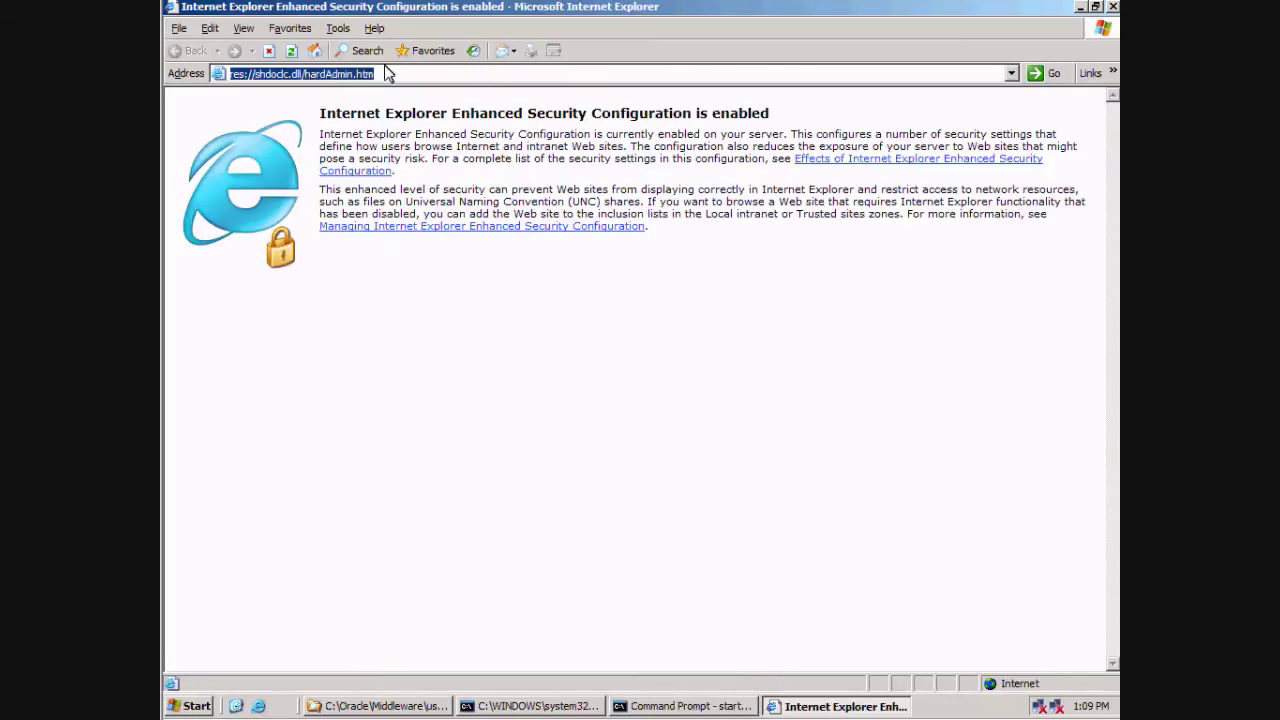
type("vp")
key("Down")
key("Return")
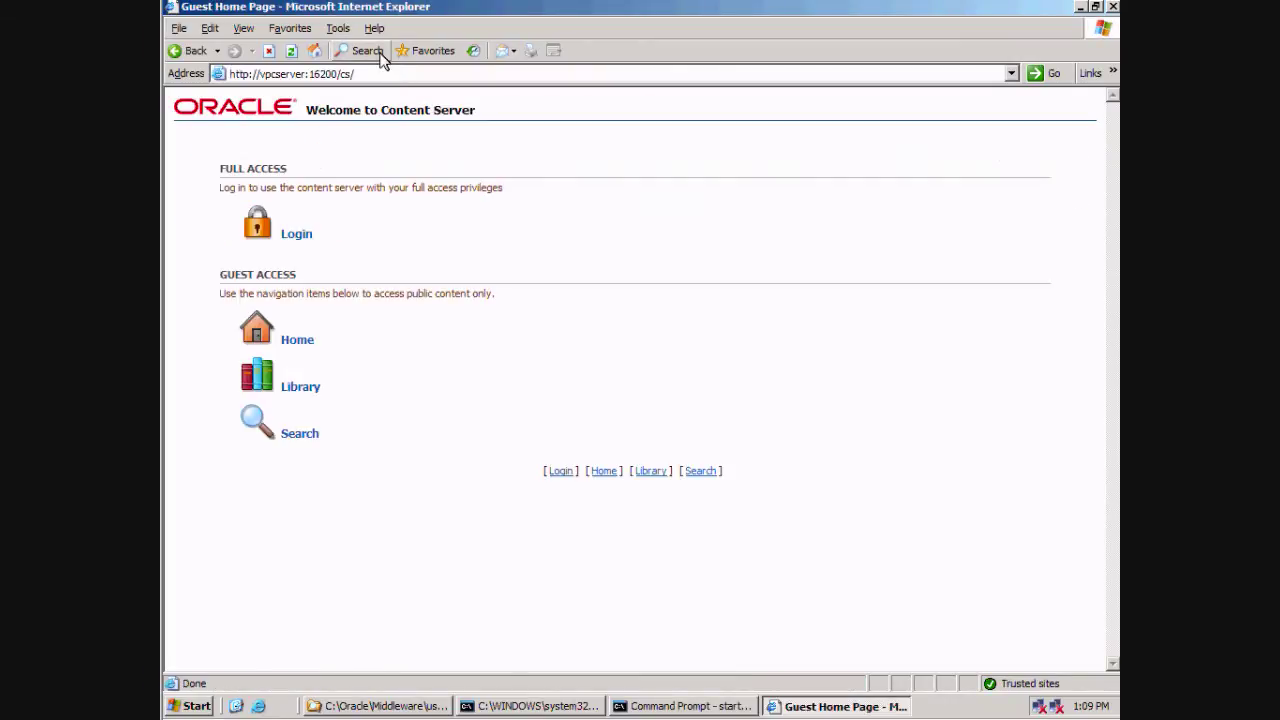
left_click(272, 232)
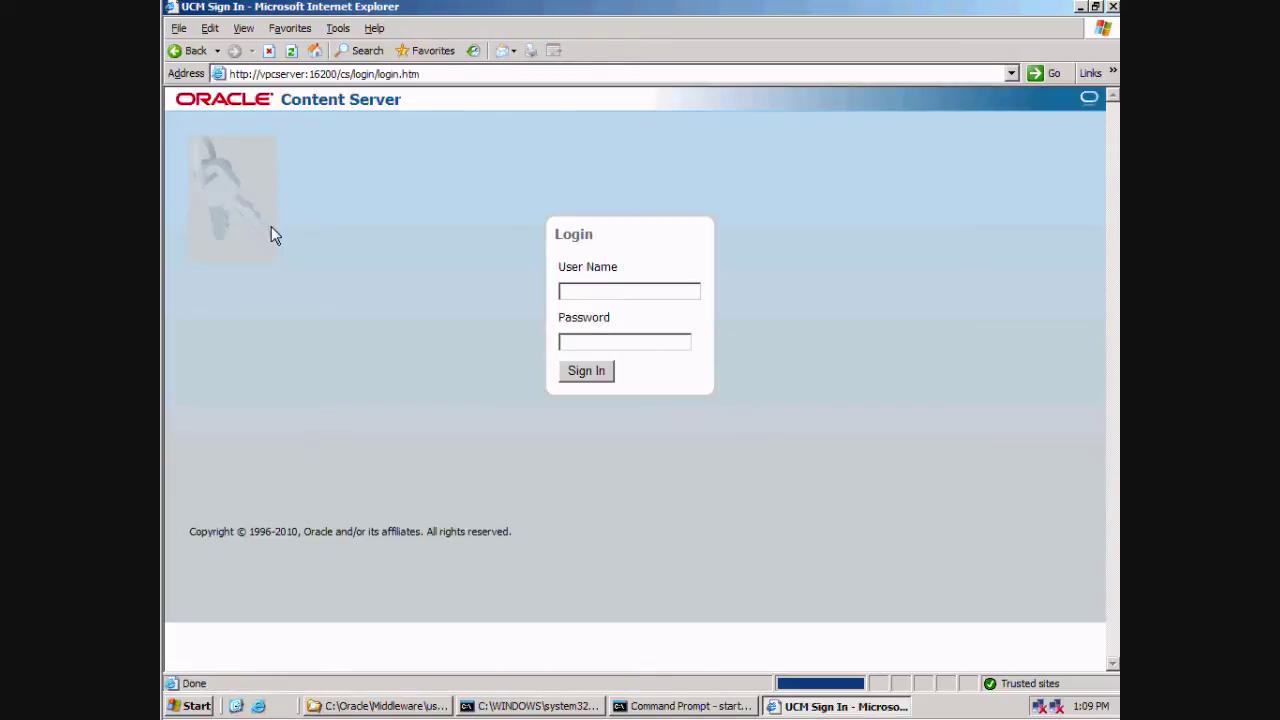
Step: Sign in with the administrator user name and password
left_click(590, 295)
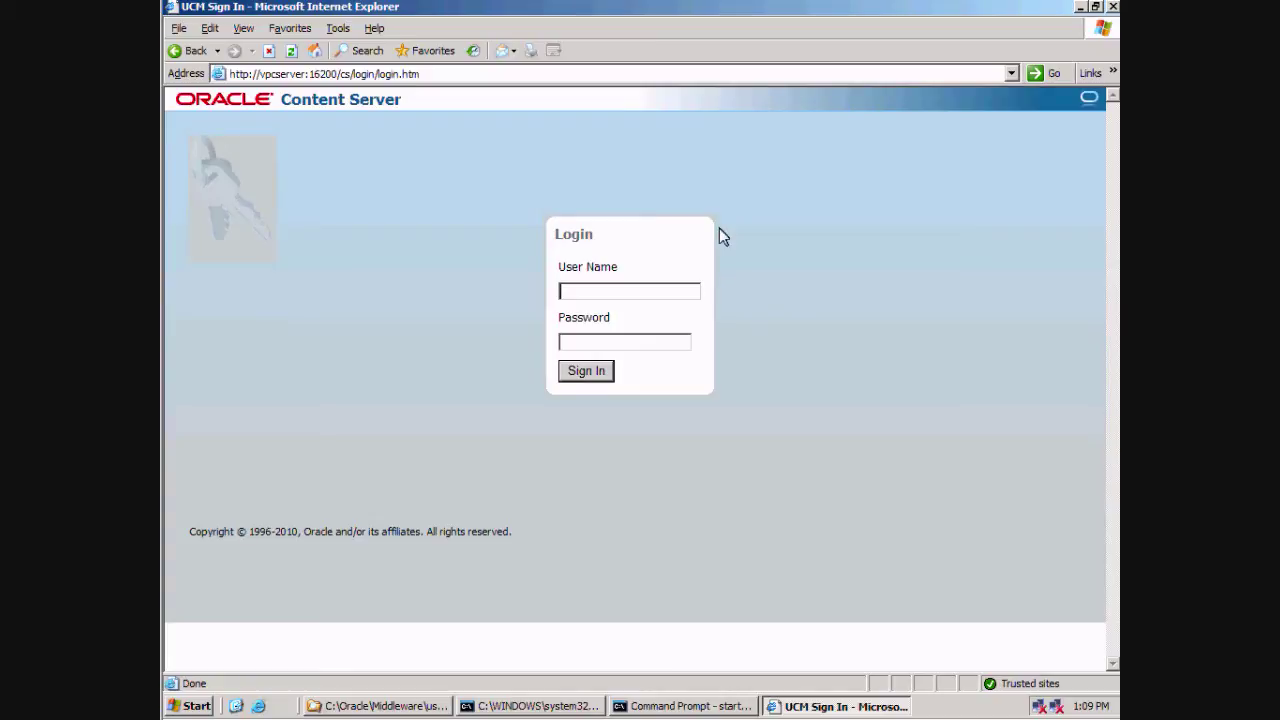
type("weblogic")
left_click(663, 343)
type("welcome1")
key("Return")
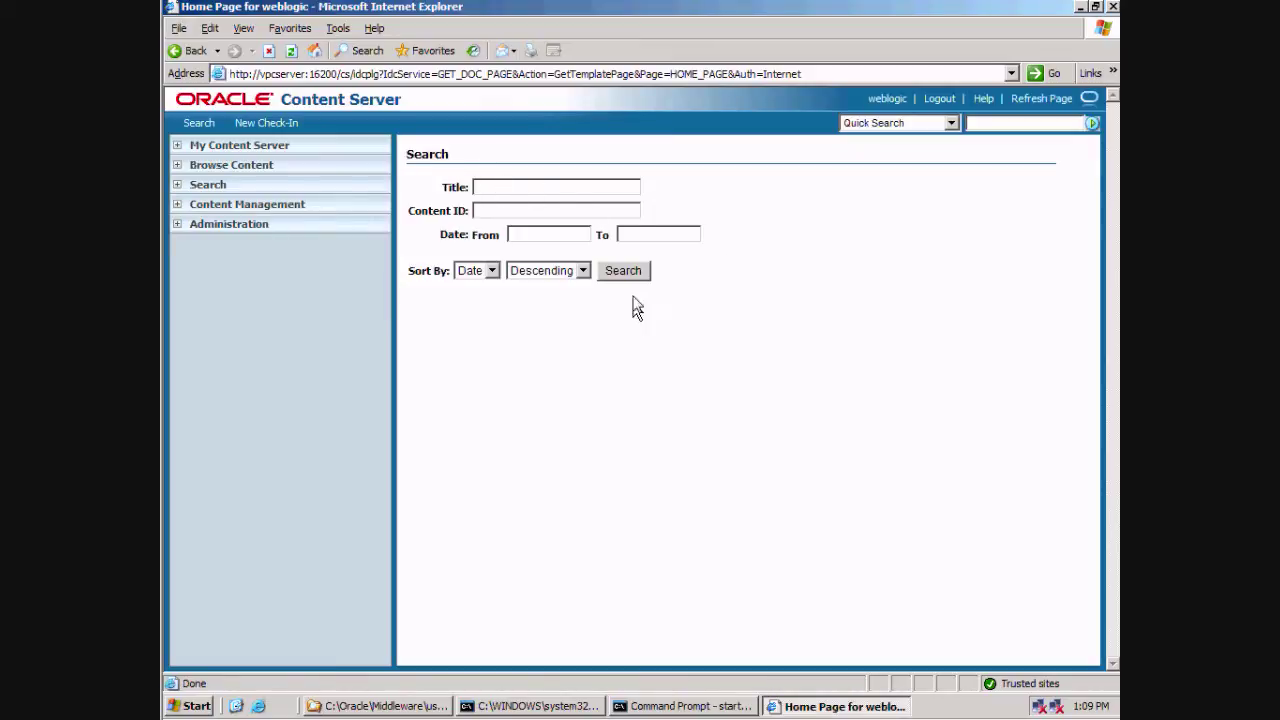
Step: Search content, view the EC000002 Readme File, and return to the single-result list
left_click(622, 270)
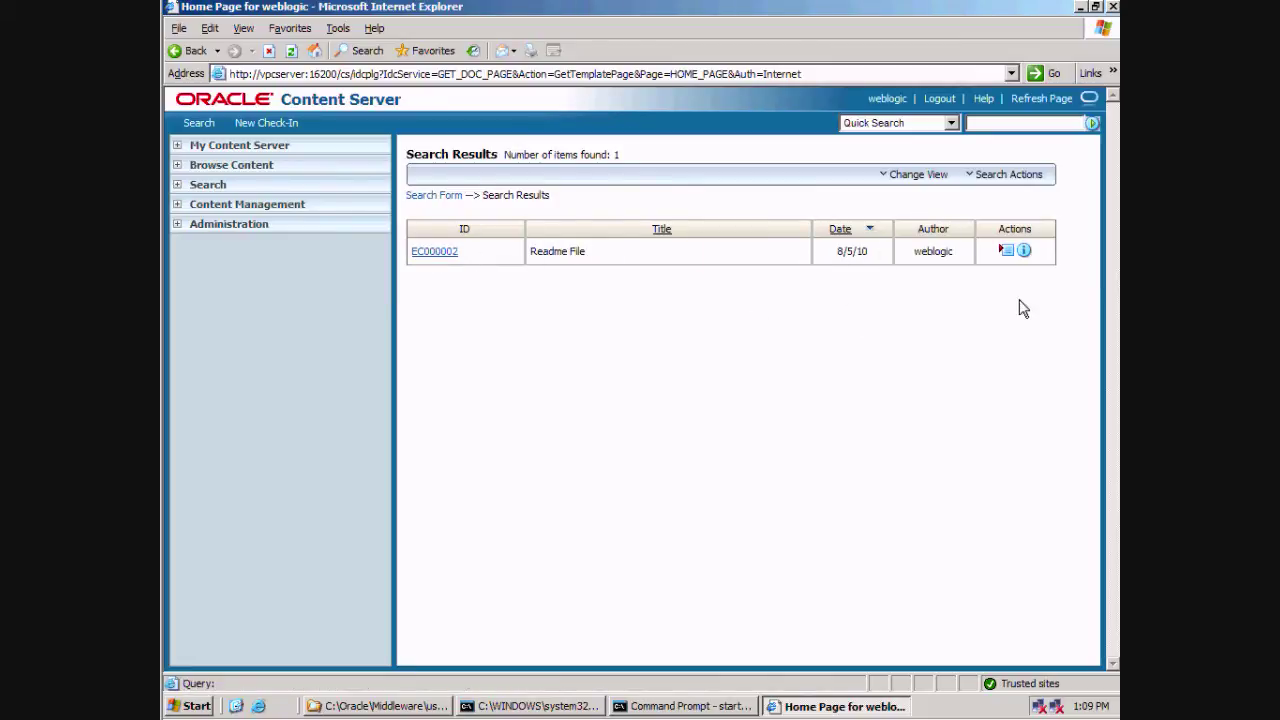
left_click(435, 257)
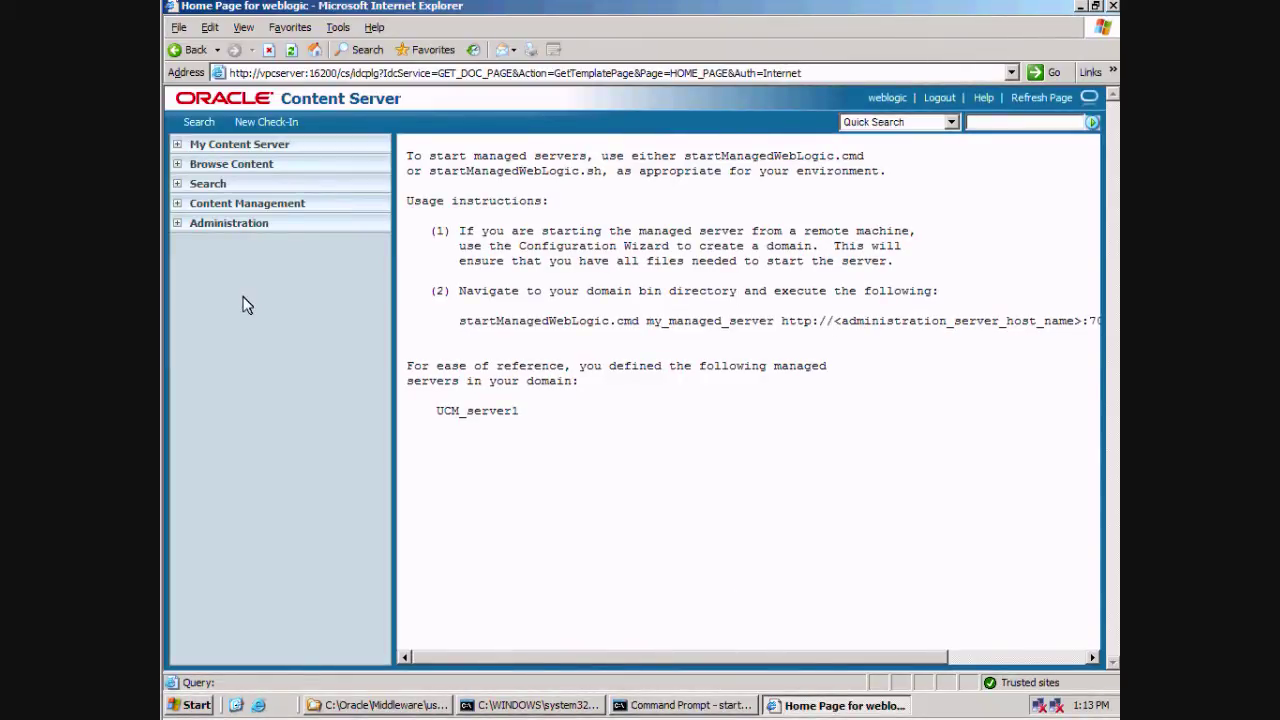
left_click(185, 60)
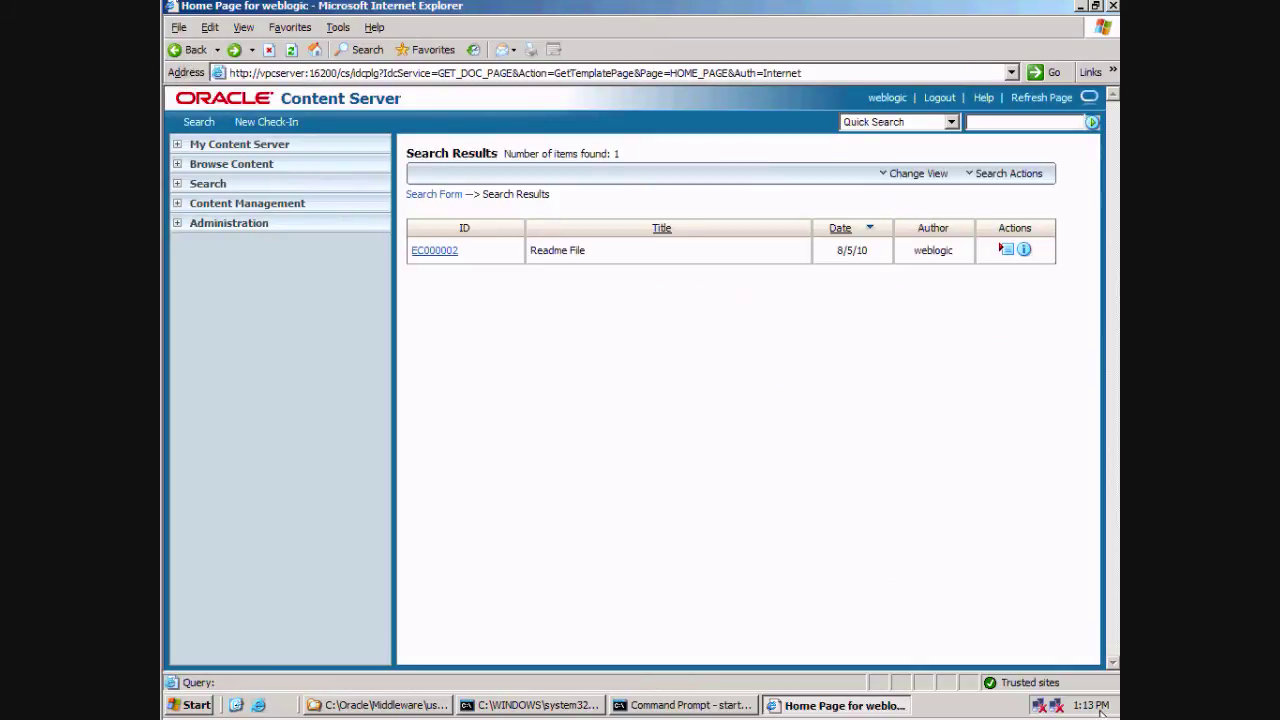
right_click(972, 711)
left_click(921, 662)
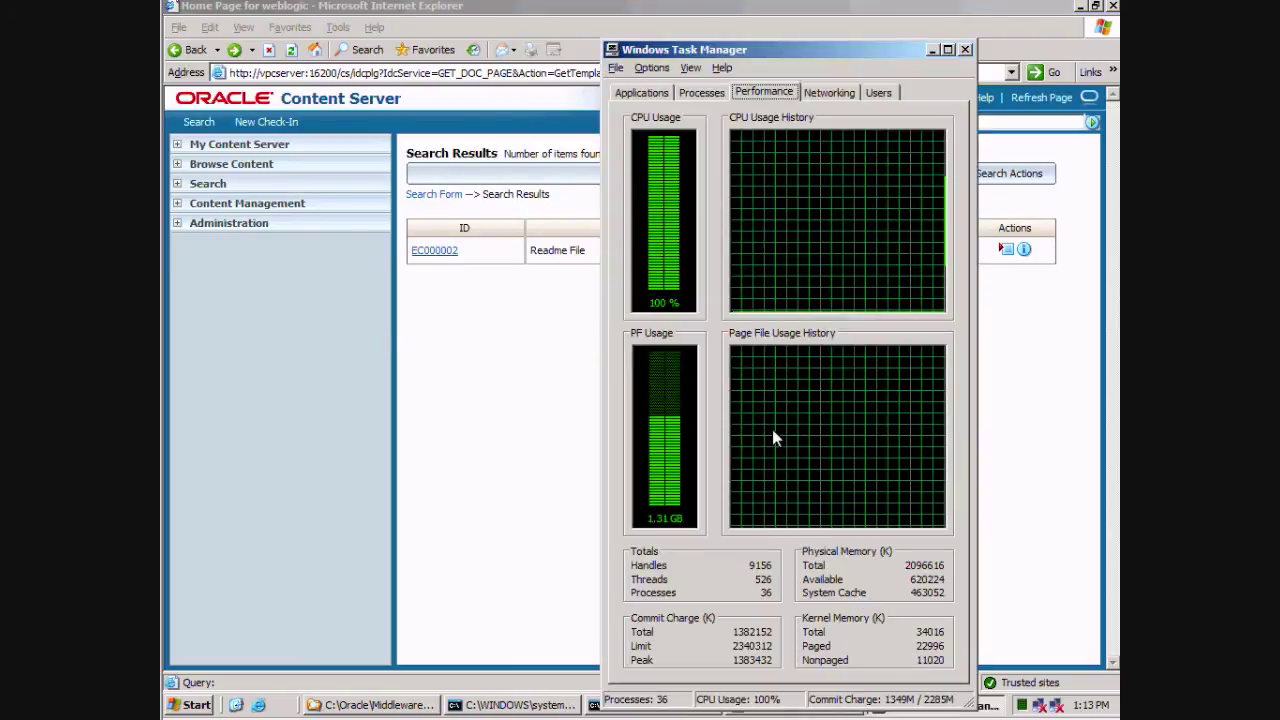